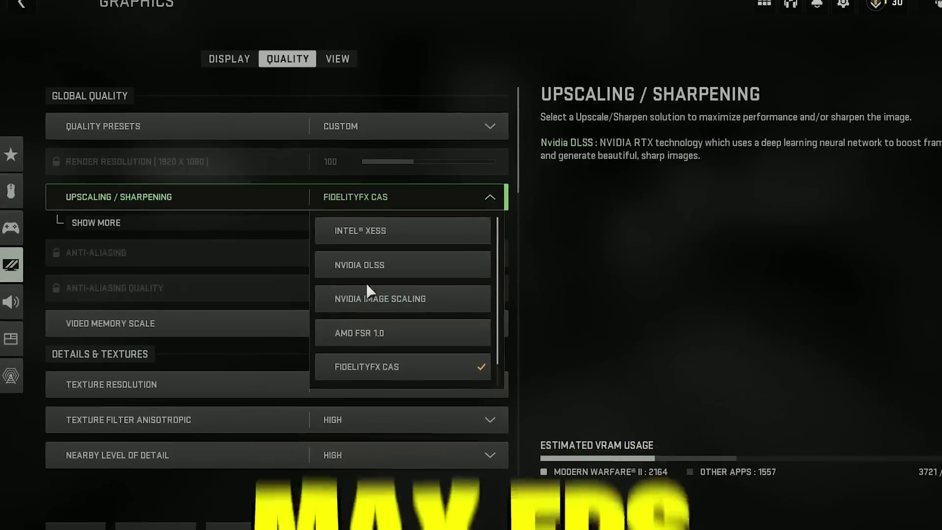
- Keep Filmic SMAA T2X anti-aliasing and expand its quality options before moving to Display
scroll(402, 334, down, 1)
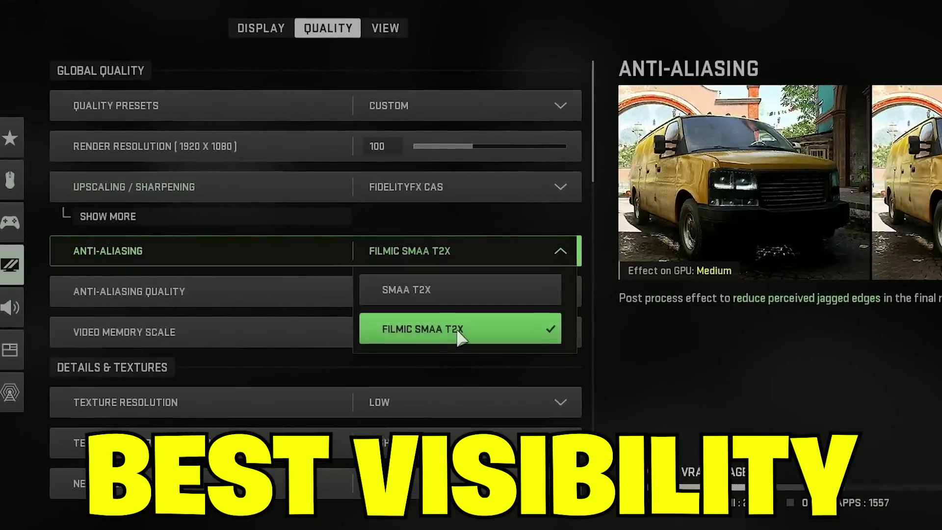
click(475, 251)
click(490, 291)
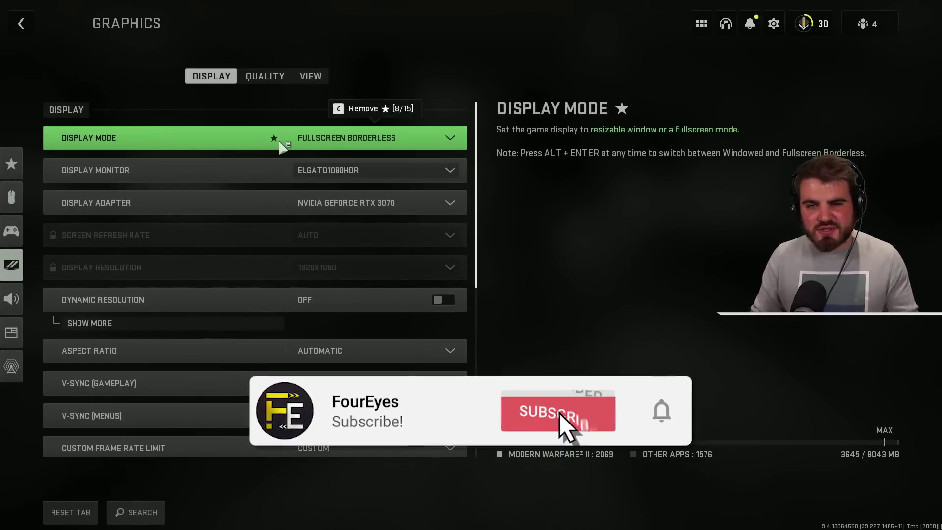
- Expand the Display Mode list, leaving Fullscreen Borderless selected
click(329, 139)
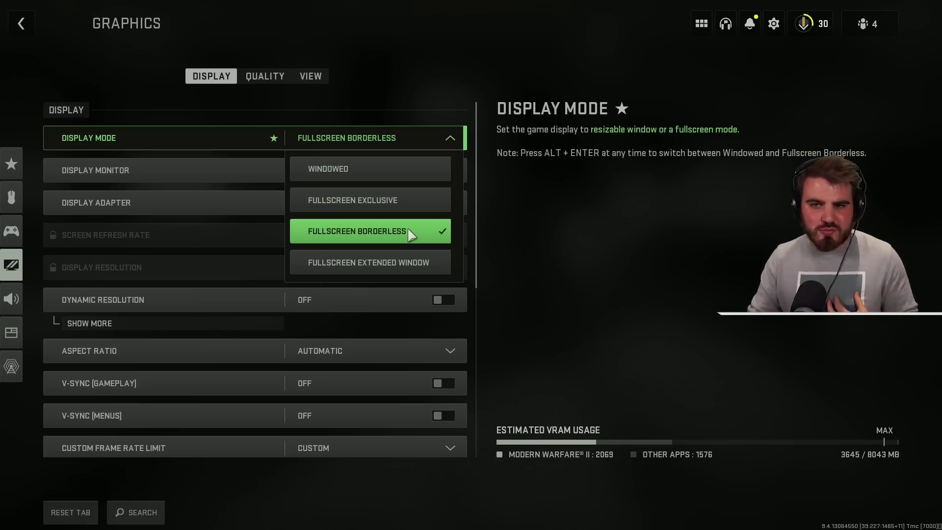
- Close Display Mode on Fullscreen Borderless and scroll past Aspect Ratio and V-Sync to Custom Frame Rate Limit
click(419, 133)
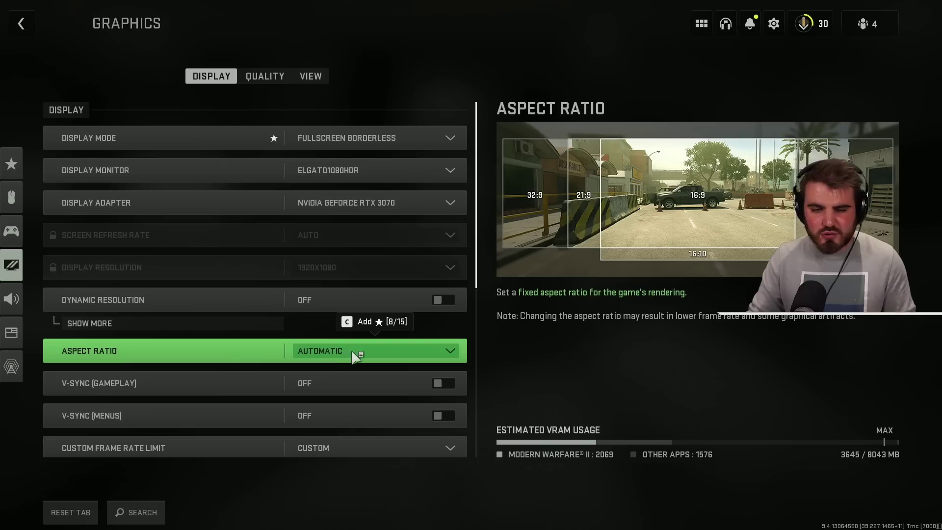
scroll(353, 358, down, 1)
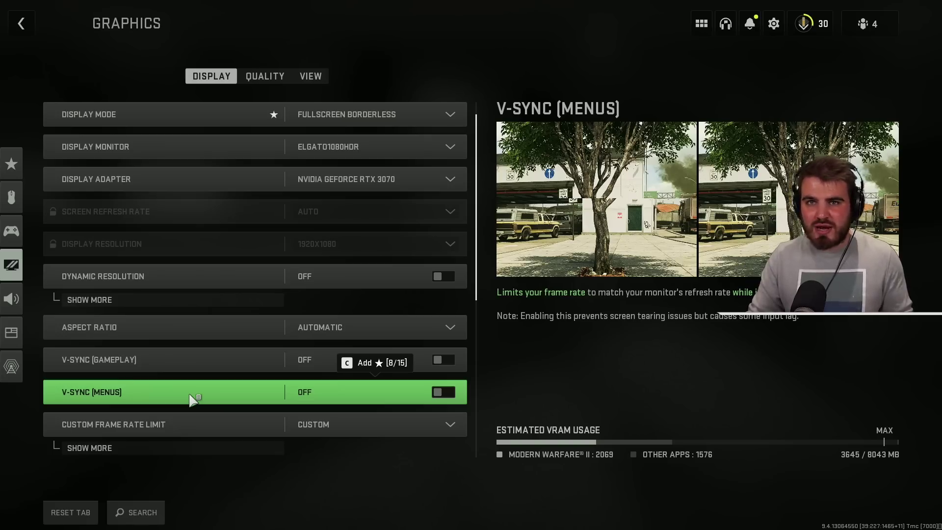
scroll(196, 399, down, 1)
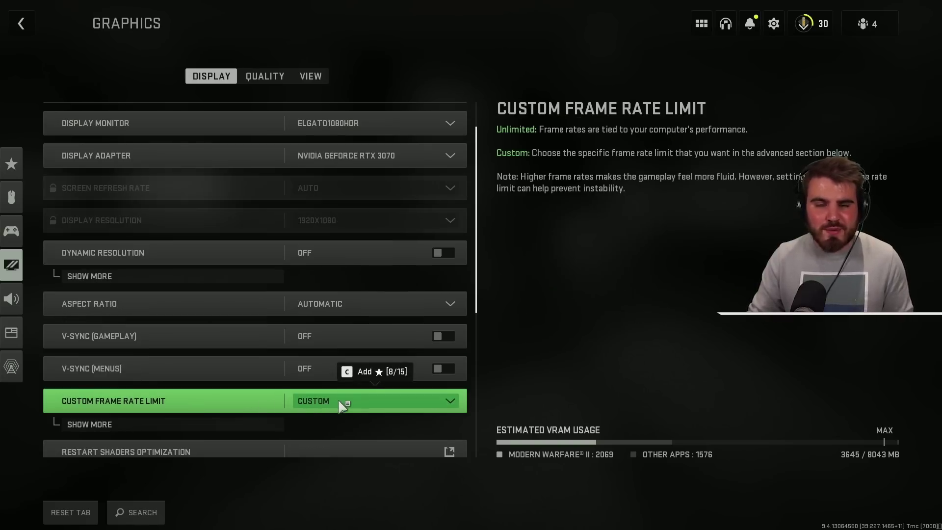
- Expand Custom Frame Rate Limit to show the 300 gameplay, 100 menu and 30 out-of-focus limits
click(238, 424)
scroll(246, 412, down, 4)
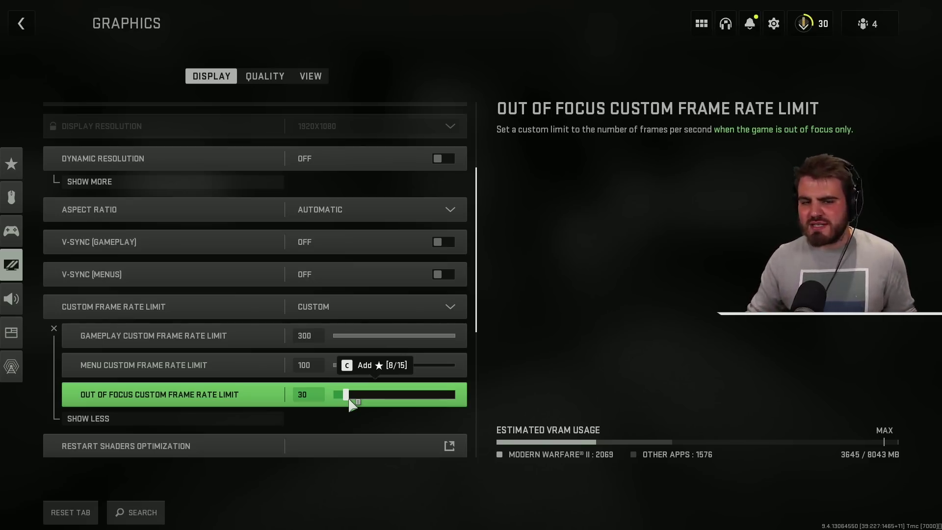
scroll(350, 403, down, 2)
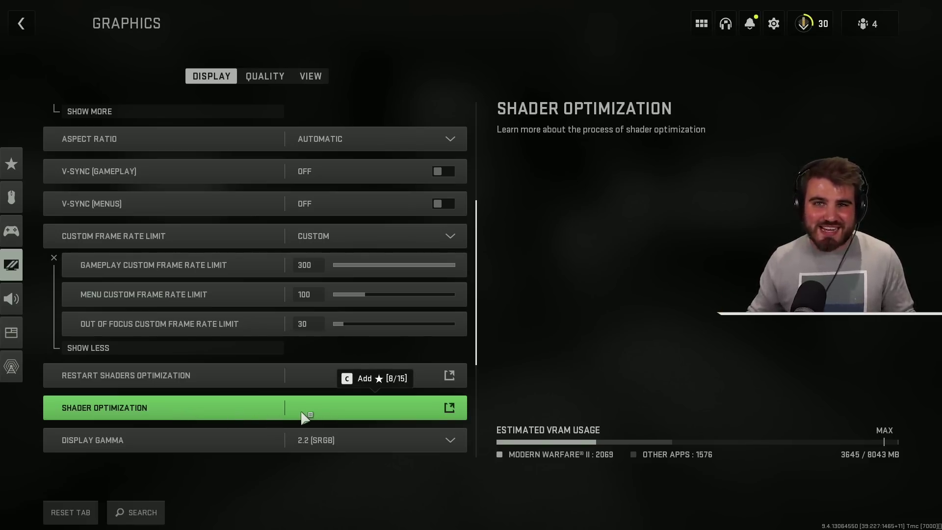
- Keep Display Gamma at 2.2 (SRGB)
scroll(304, 416, down, 3)
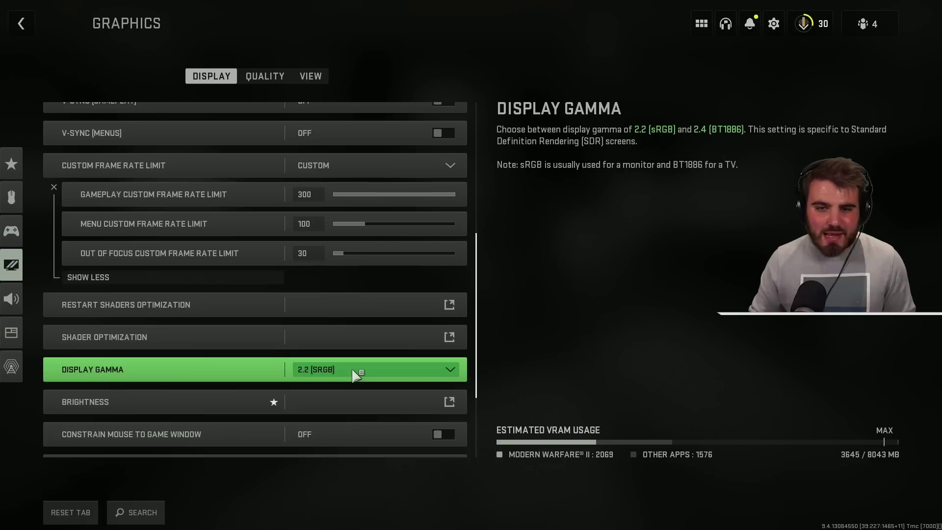
click(354, 374)
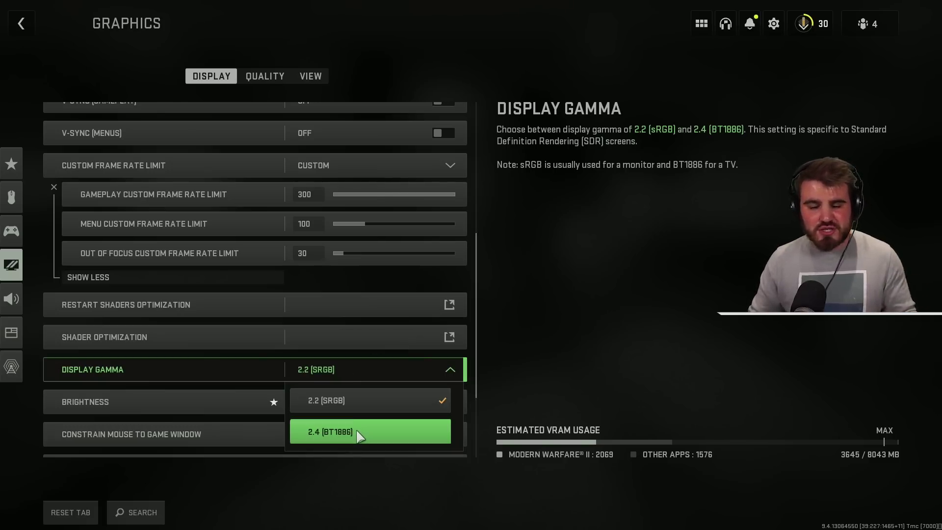
click(385, 397)
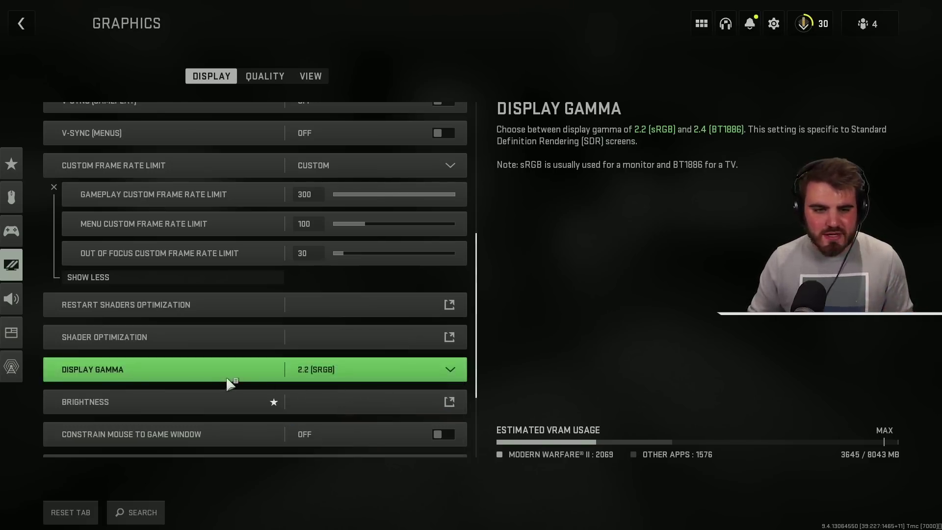
- Confirm brightness stays at 55 on the calibration screen, then switch to the Quality settings
scroll(294, 375, down, 1)
click(370, 372)
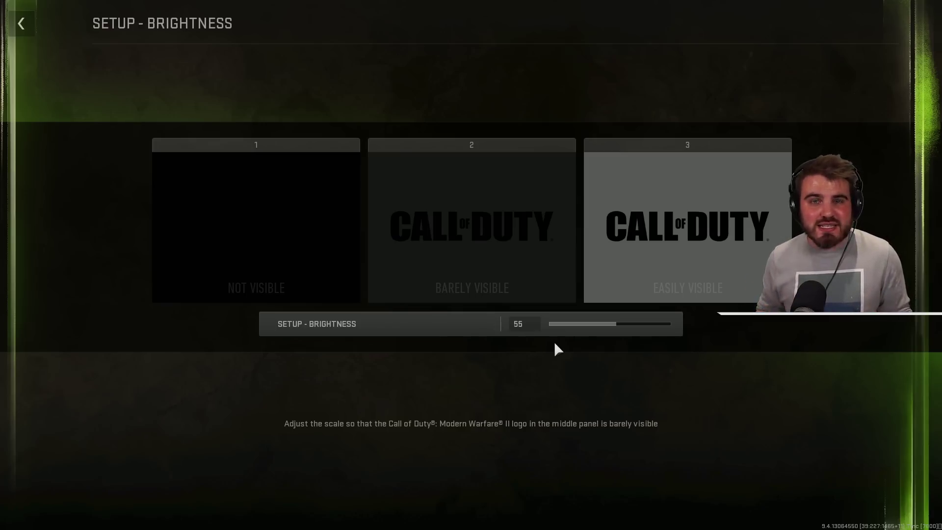
key(Escape)
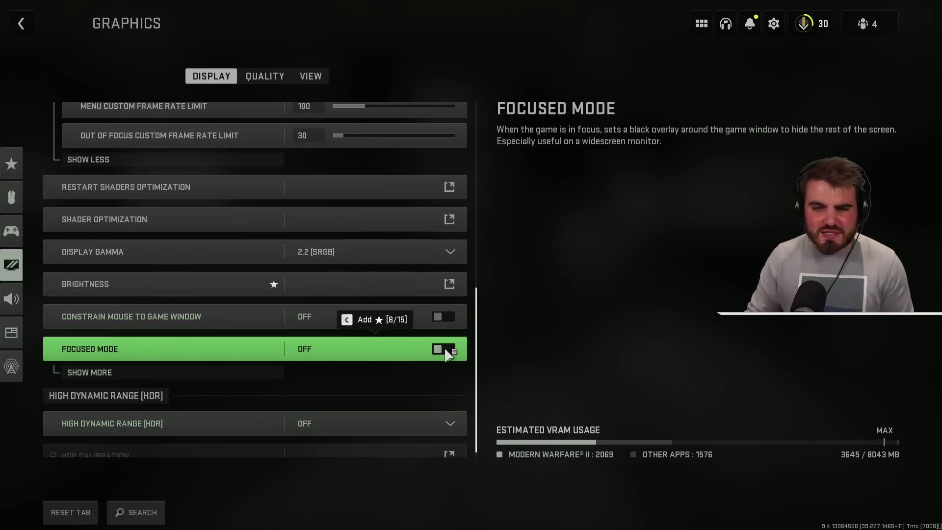
scroll(431, 355, down, 1)
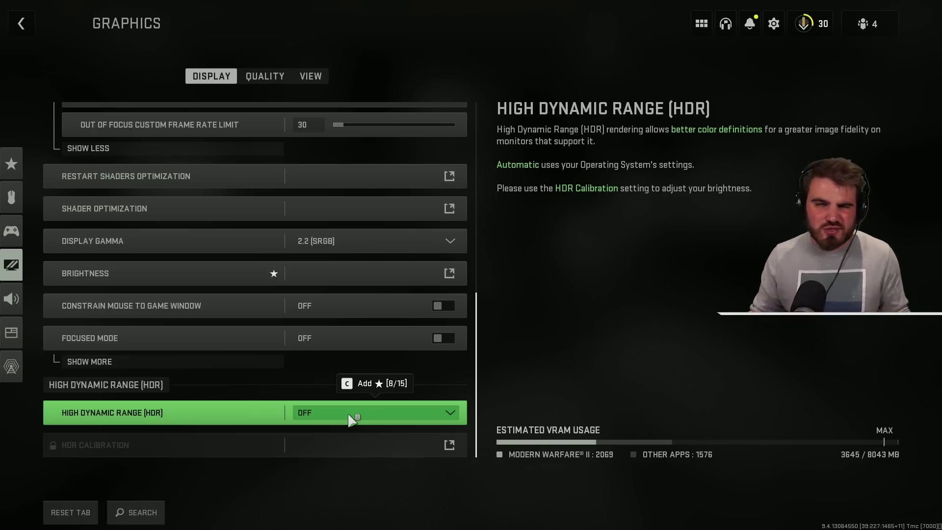
key(e)
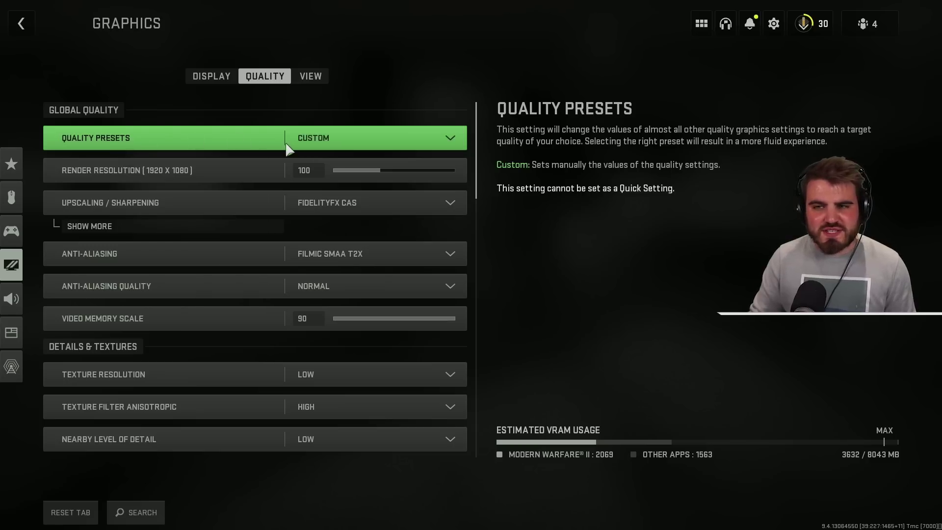
- Keep the Quality Preset on Custom and expand Upscaling / Sharpening to show CAS Strength 75
click(325, 137)
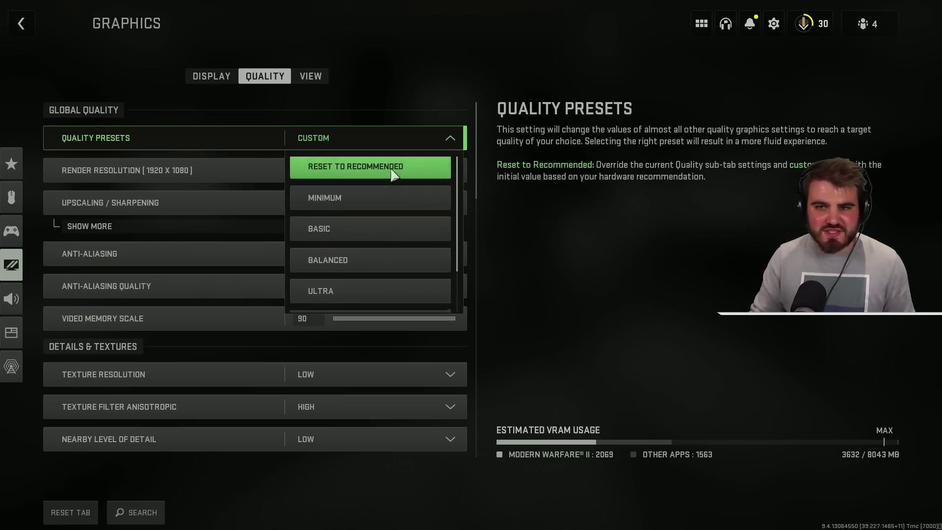
scroll(387, 275, down, 1)
scroll(387, 274, down, 1)
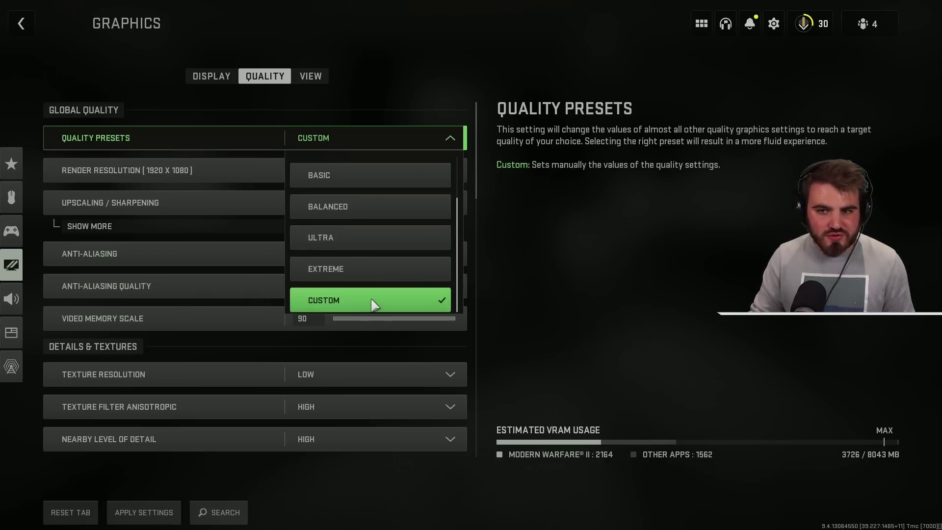
click(371, 298)
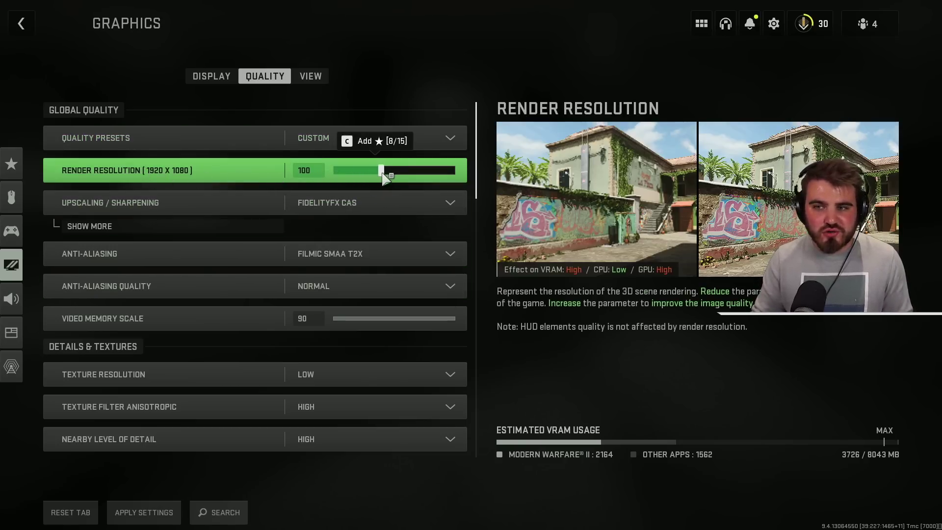
click(154, 227)
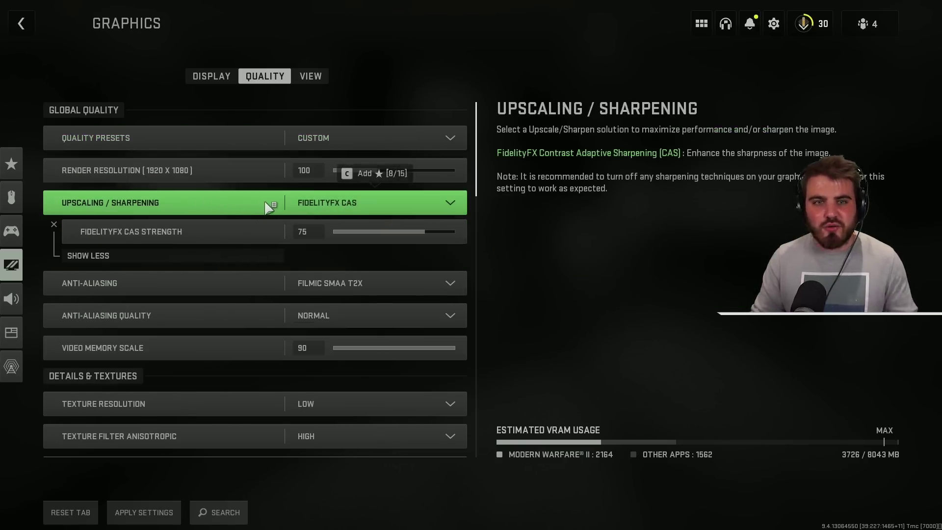
- Reselect FidelityFX CAS for Upscaling / Sharpening, confirm strength 75, then collapse the setting
click(328, 201)
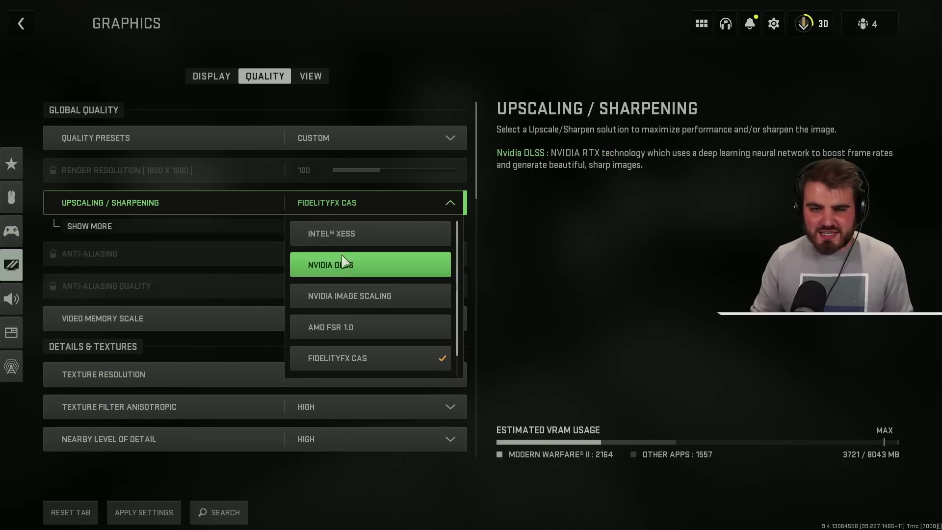
scroll(346, 267, down, 1)
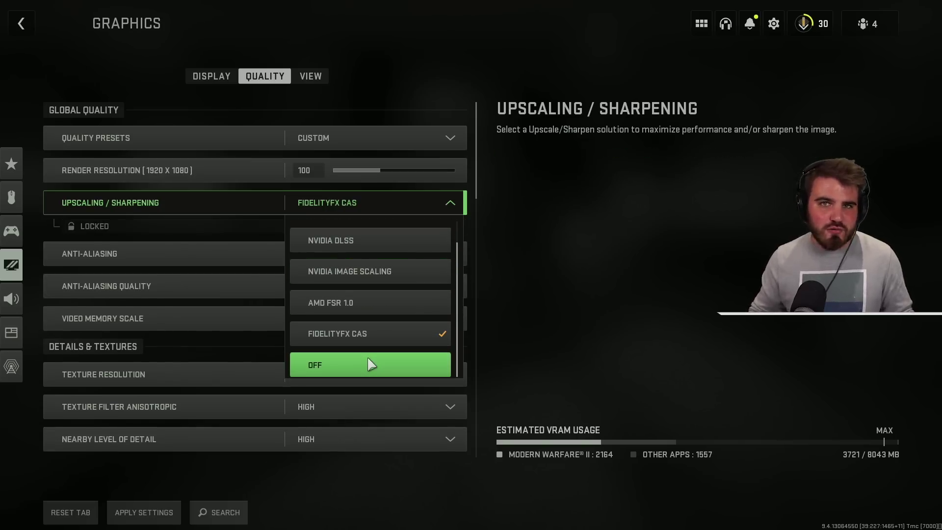
scroll(369, 363, up, 1)
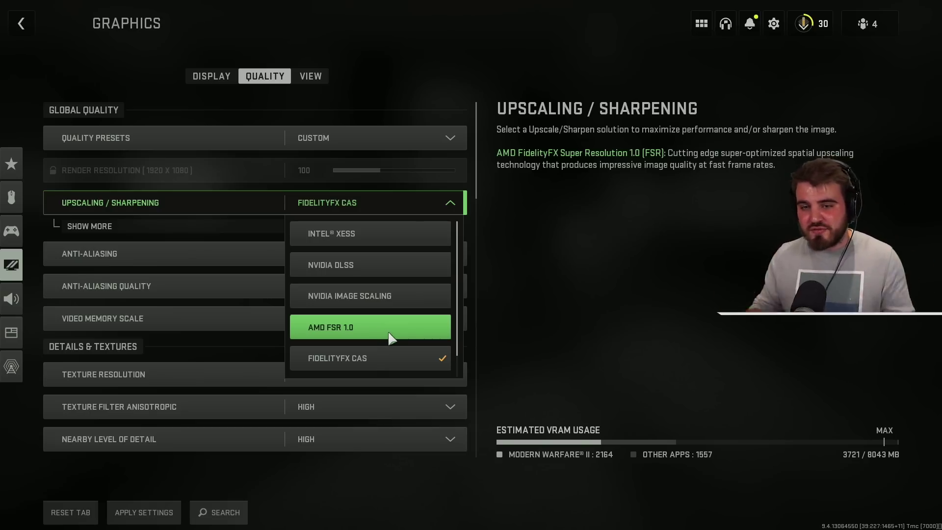
scroll(389, 334, down, 1)
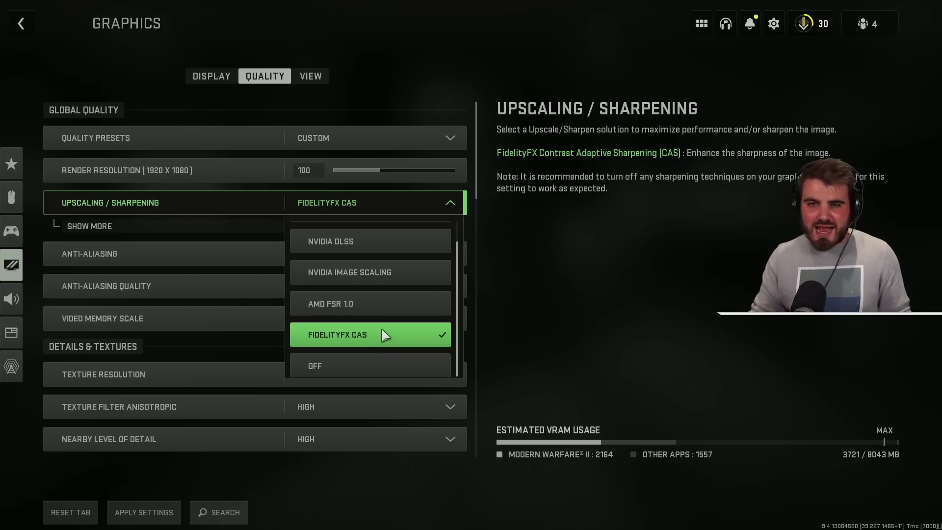
click(382, 334)
click(226, 231)
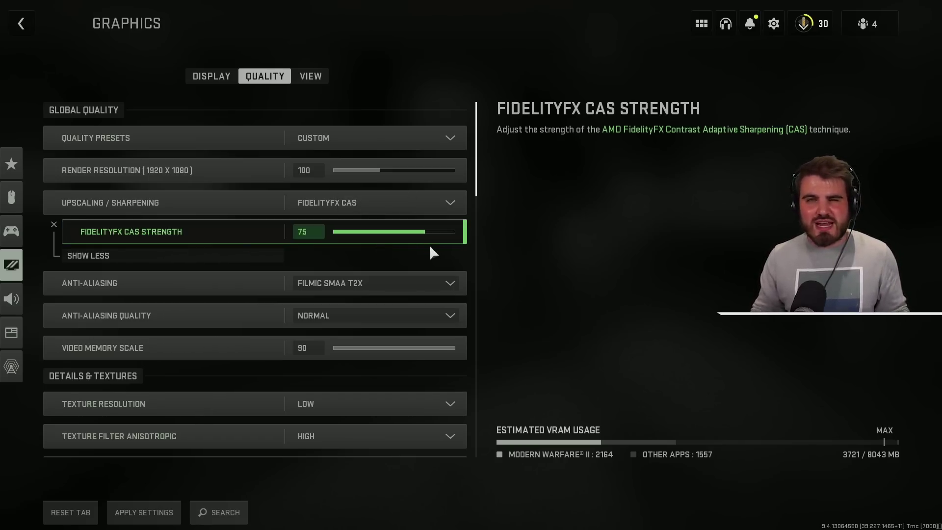
click(191, 256)
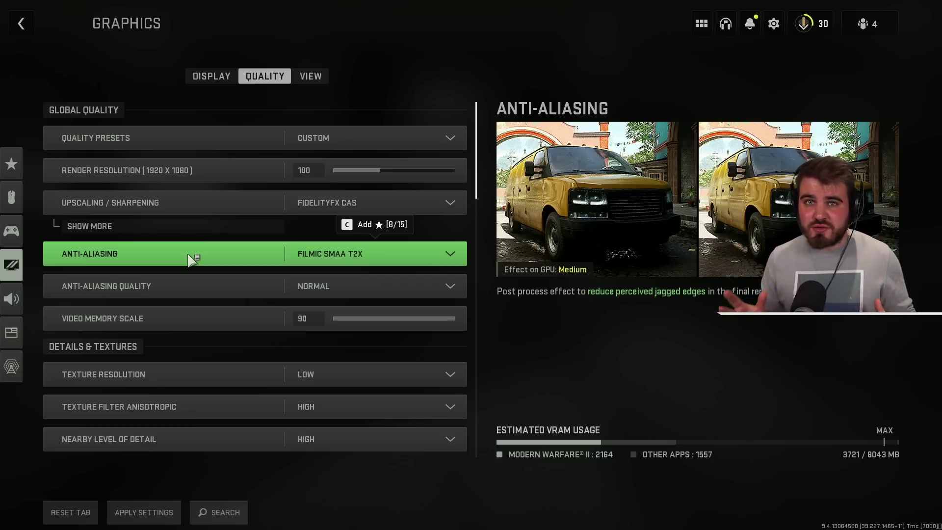
- Keep anti-aliasing on Filmic SMAA T2X with Normal quality, rechecking the CAS strength along the way
click(365, 254)
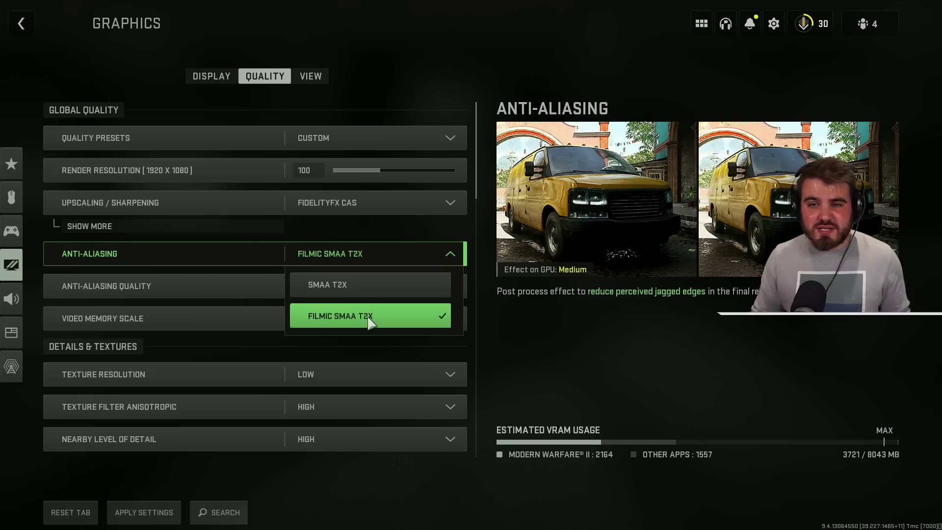
click(351, 201)
click(225, 225)
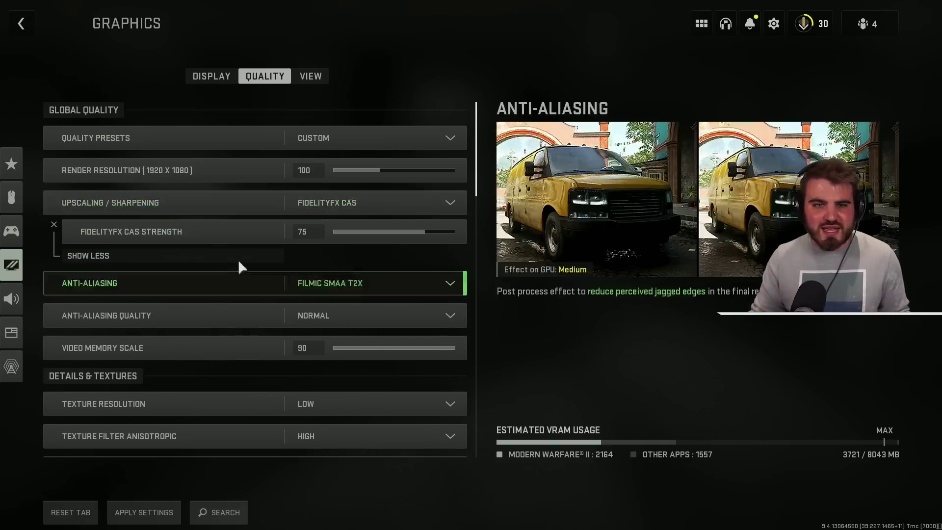
click(208, 255)
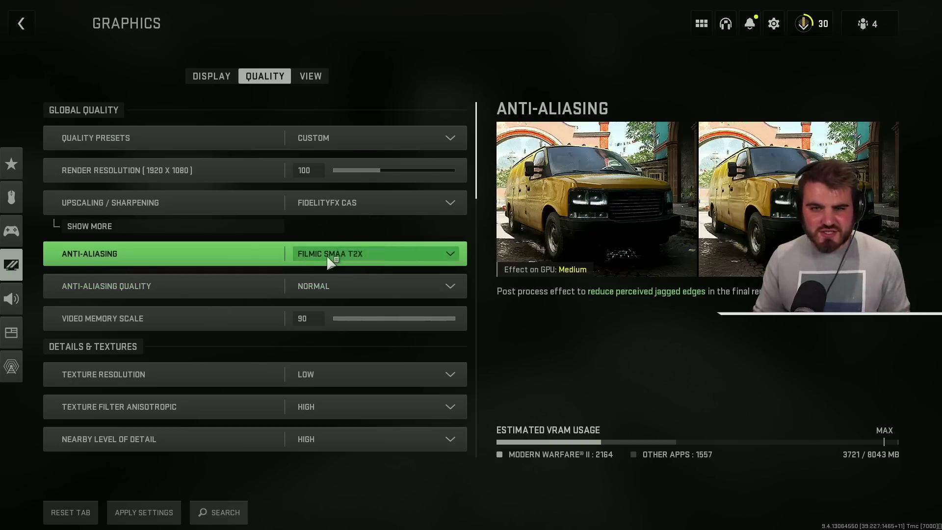
click(333, 255)
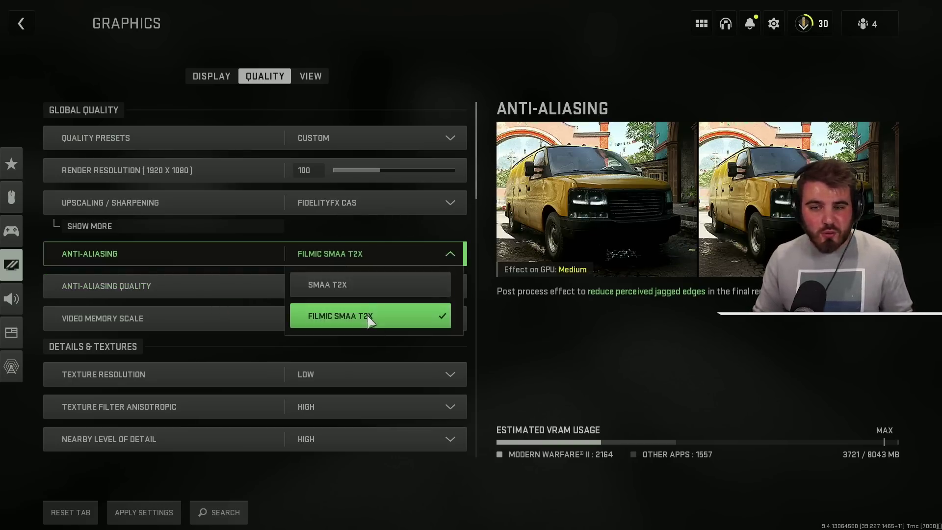
click(368, 252)
click(338, 288)
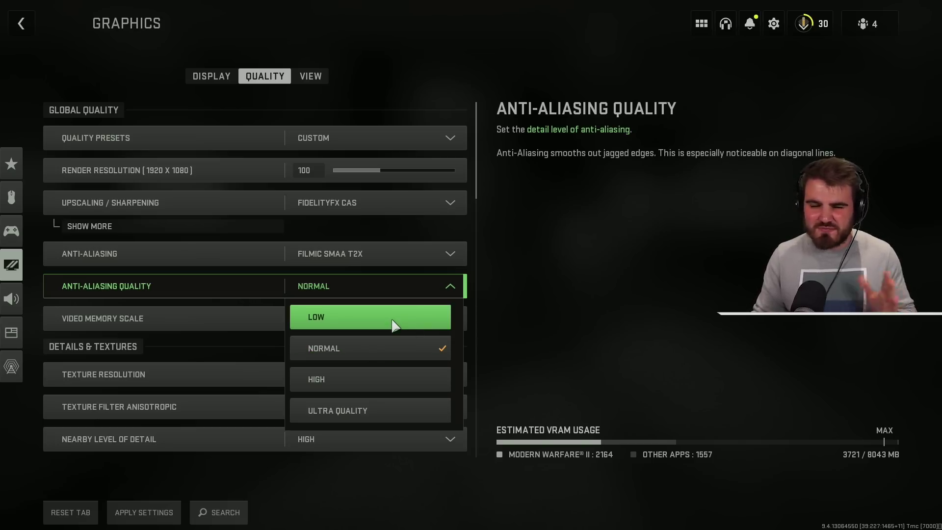
click(387, 285)
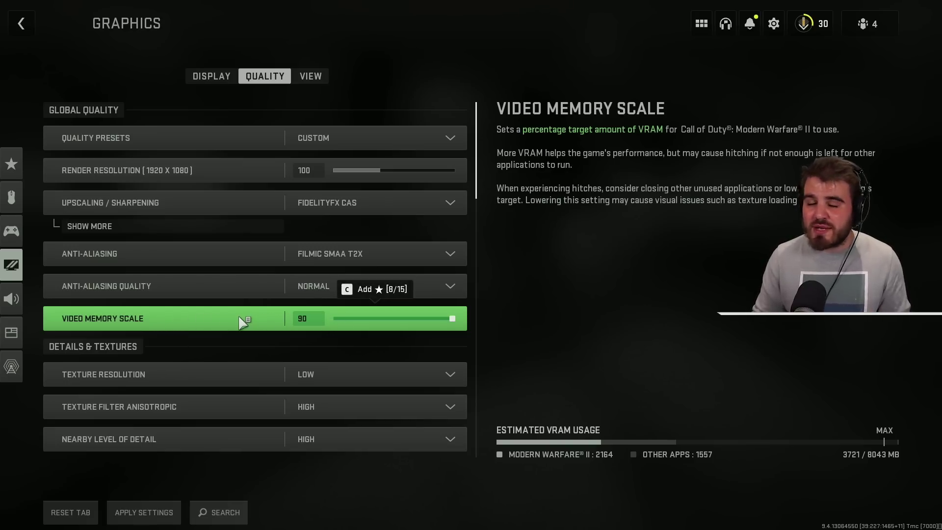
- Confirm Low for Texture Resolution and High for Texture Filter Anisotropic in their dropdowns
scroll(241, 331, down, 1)
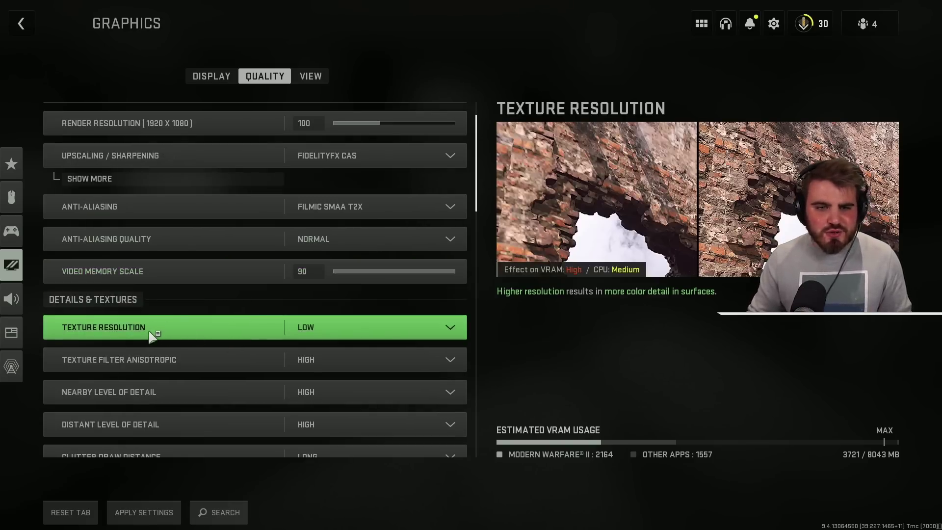
click(373, 334)
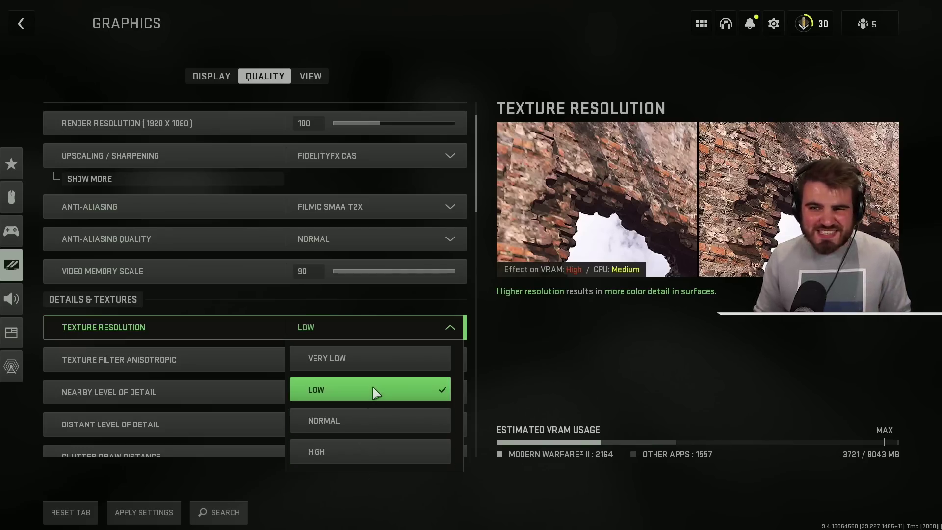
click(381, 326)
click(320, 363)
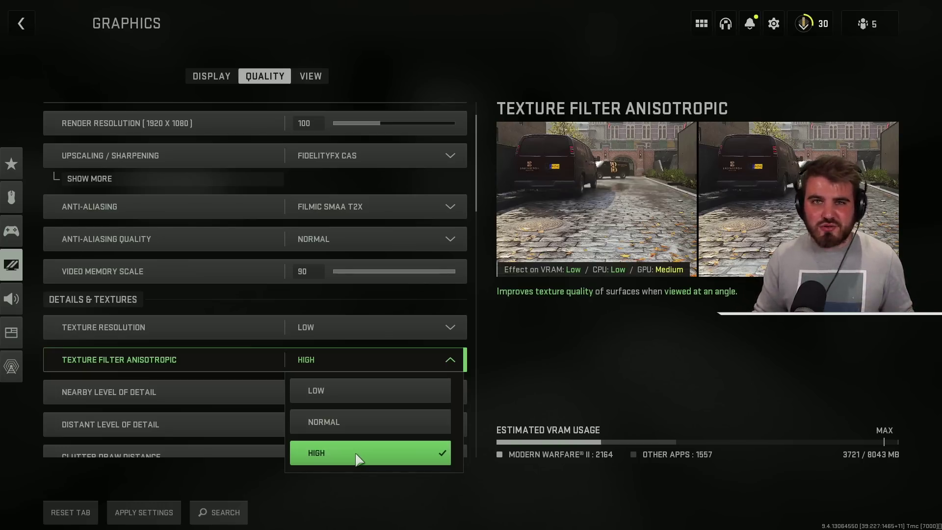
click(440, 362)
- Confirm Nearby and Distant Level of Detail both stay on High
scroll(421, 364, down, 2)
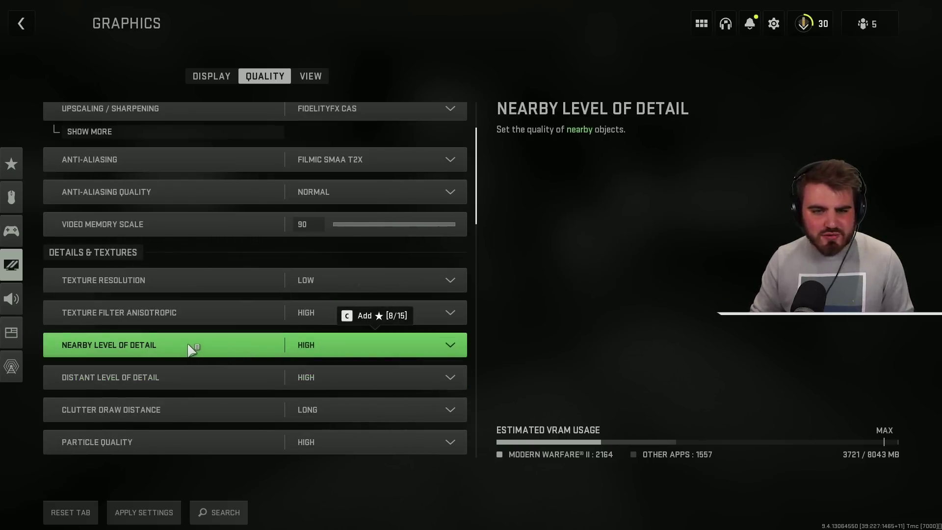
click(366, 342)
click(366, 342)
click(339, 383)
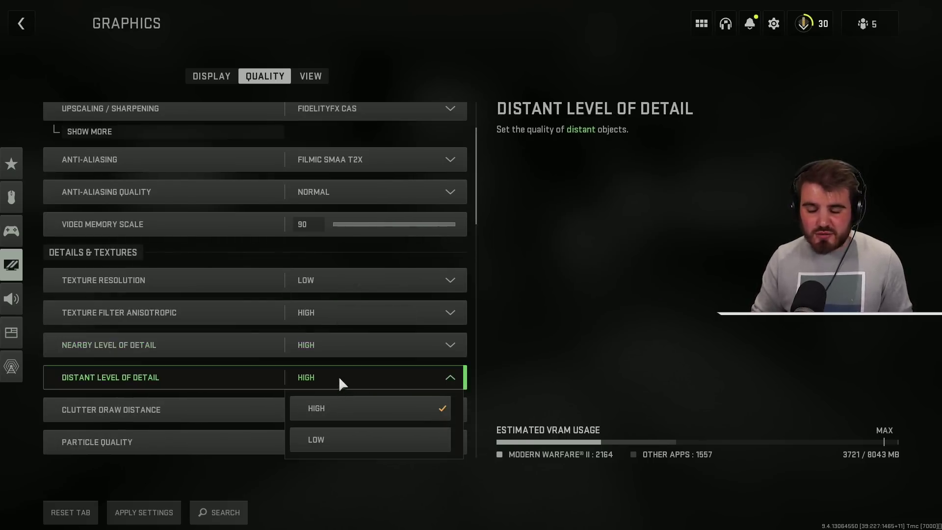
click(338, 376)
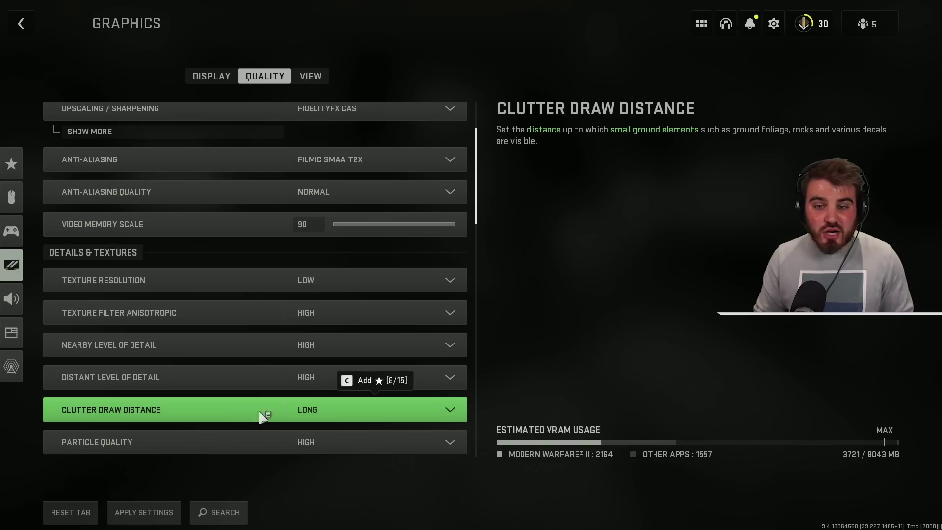
- Switch Clutter Draw Distance from Long to Short
click(337, 411)
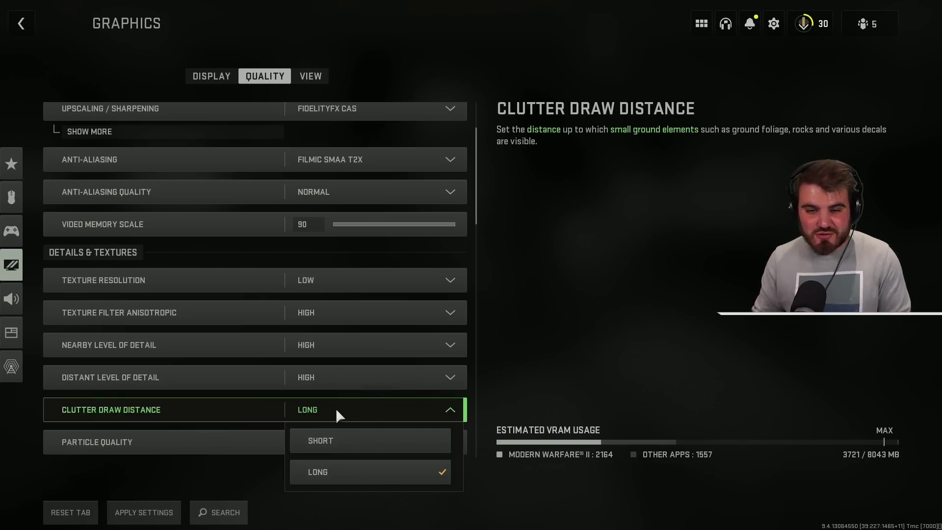
click(349, 444)
click(240, 408)
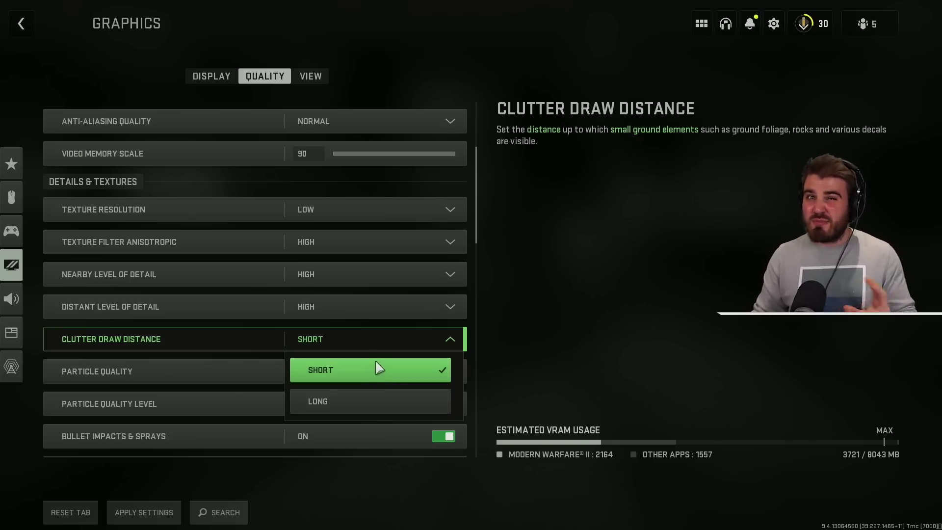
click(374, 338)
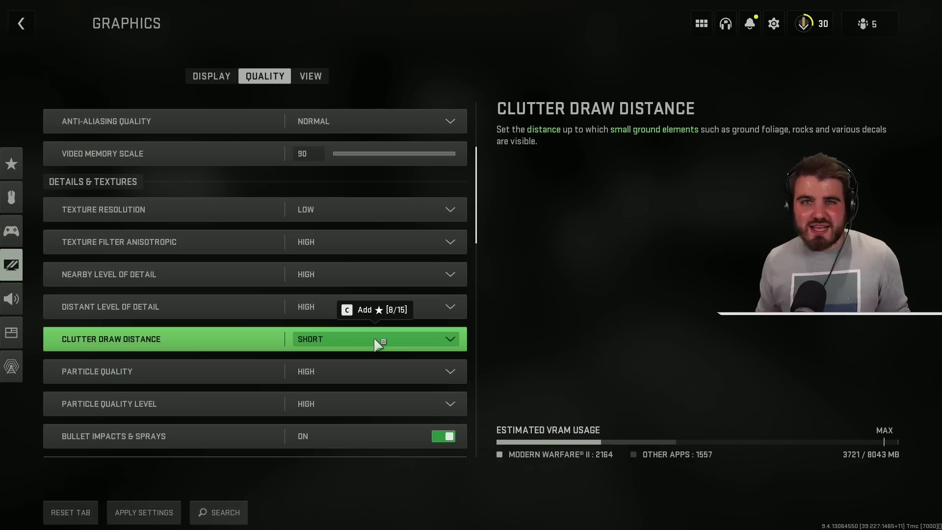
scroll(375, 341, down, 1)
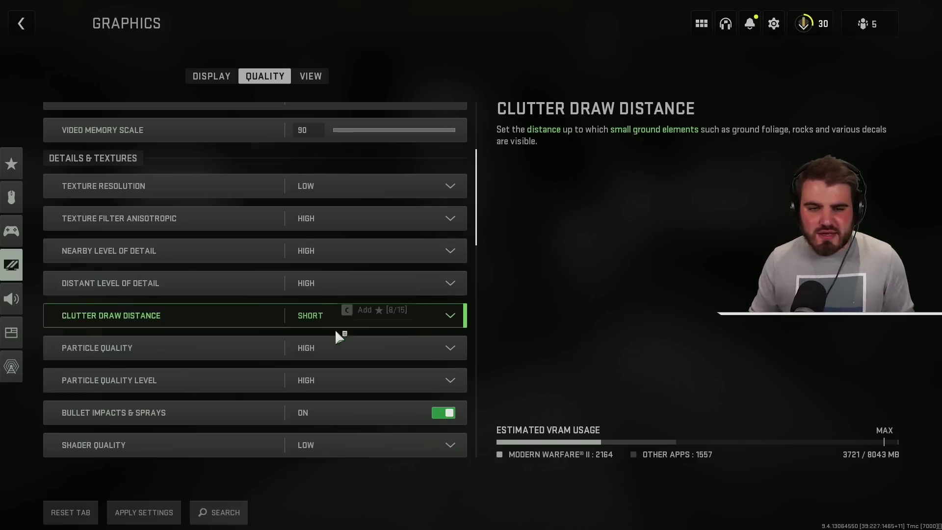
- Leave Particle Quality at High and drop Particle Quality Level from High to Low
click(220, 340)
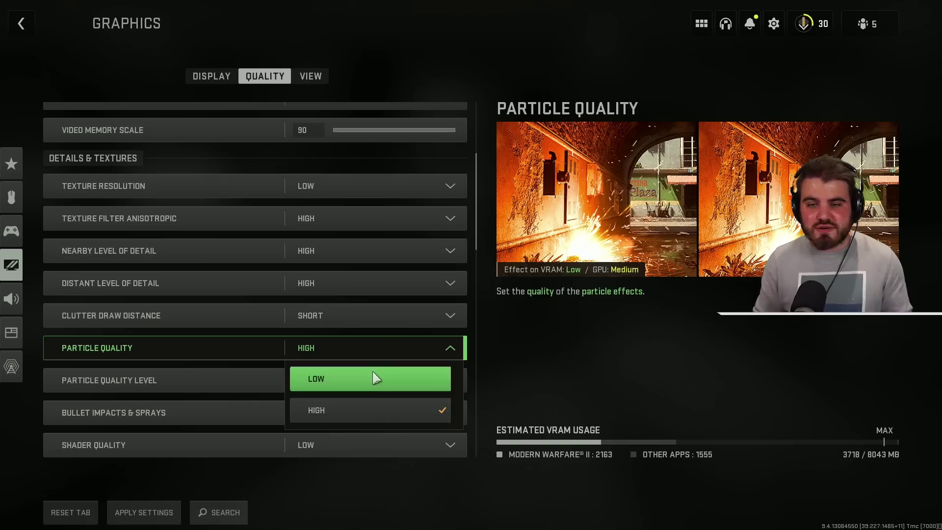
click(354, 338)
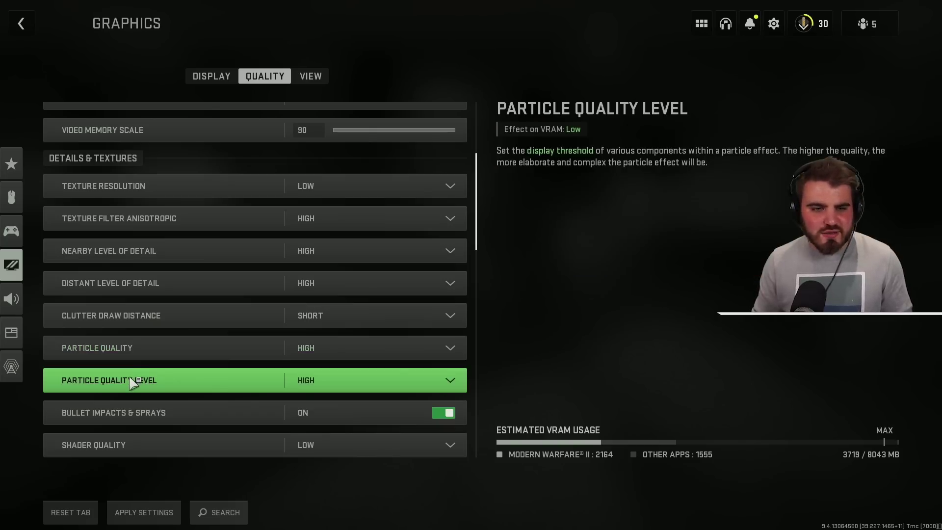
click(330, 382)
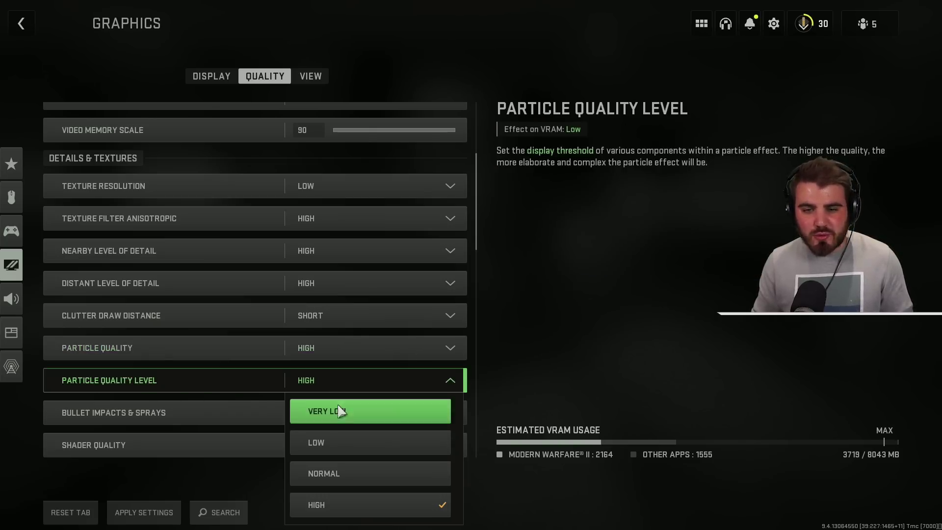
click(342, 444)
click(326, 380)
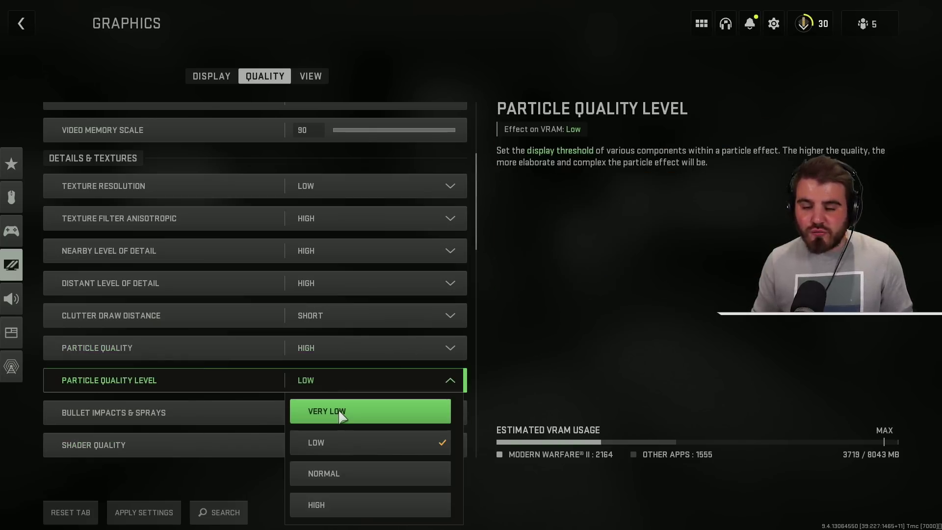
click(324, 378)
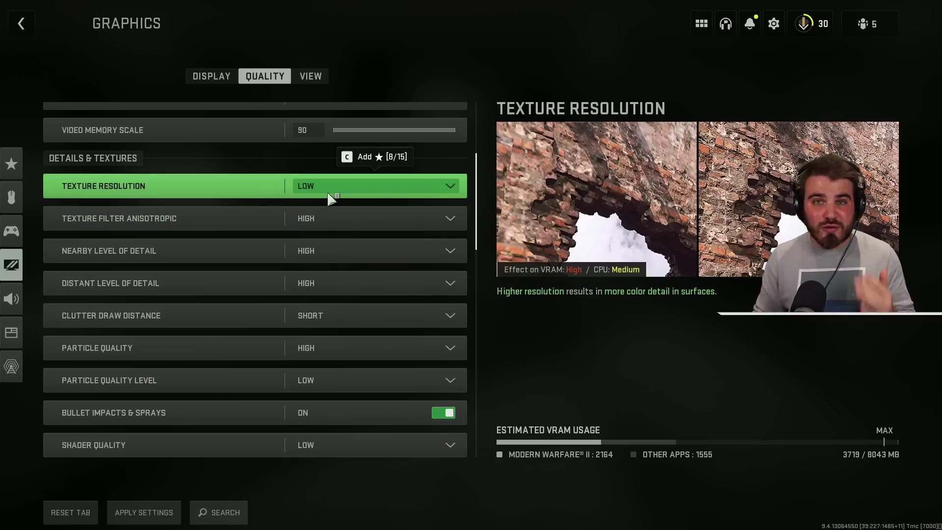
click(343, 378)
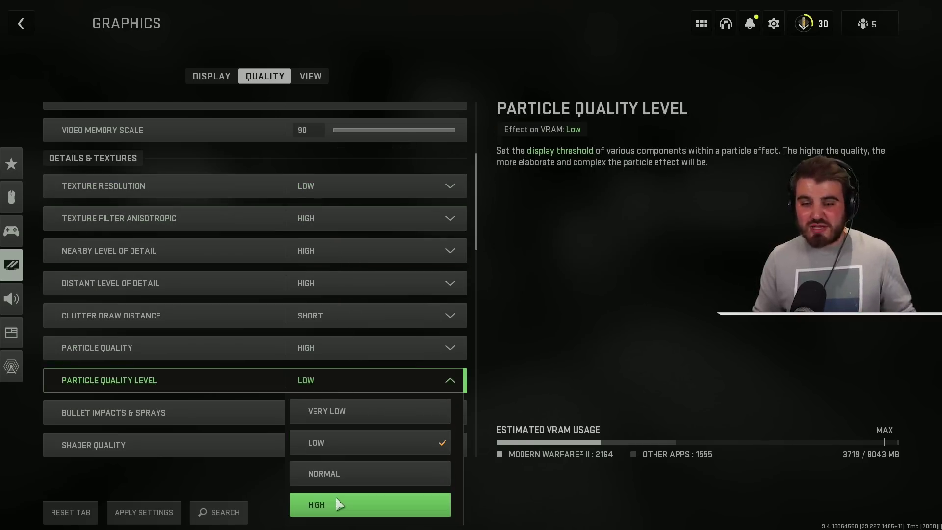
click(371, 383)
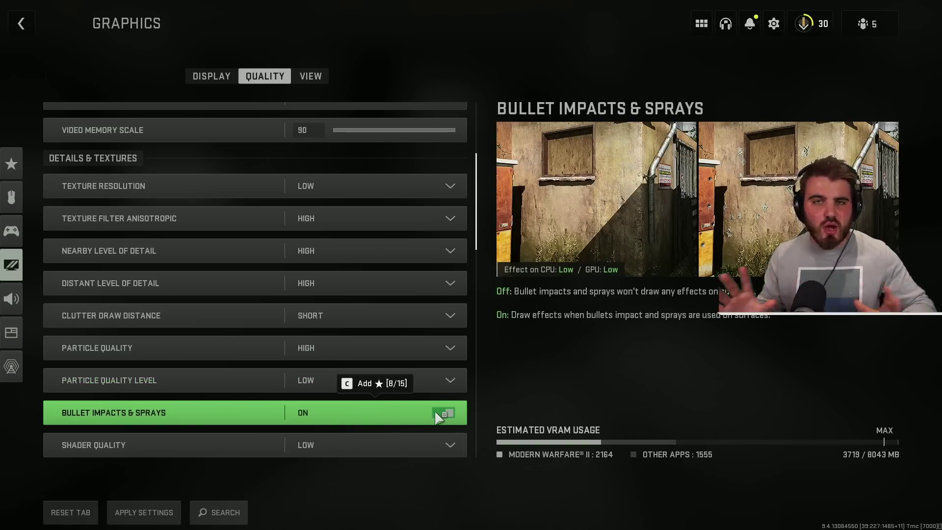
- Scroll down to Shader Quality and confirm it stays on Low
scroll(430, 415, down, 1)
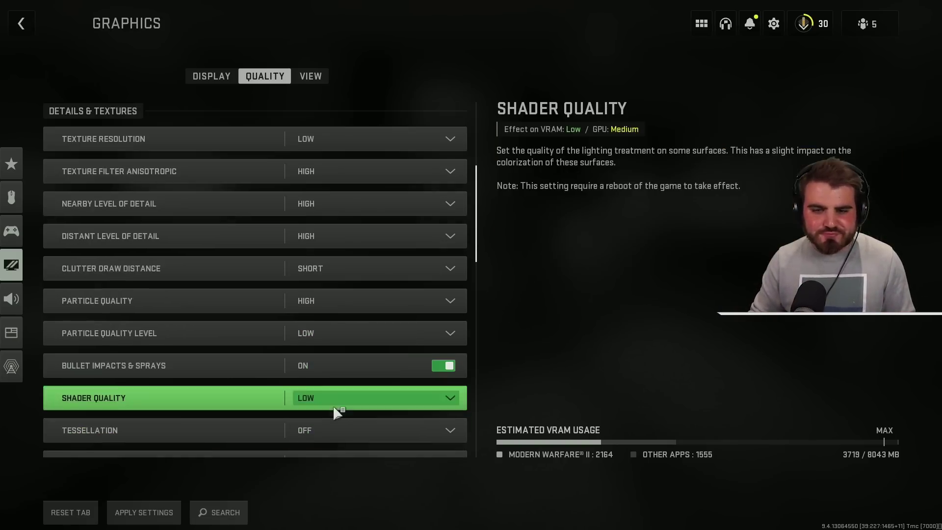
scroll(336, 407, down, 1)
click(347, 396)
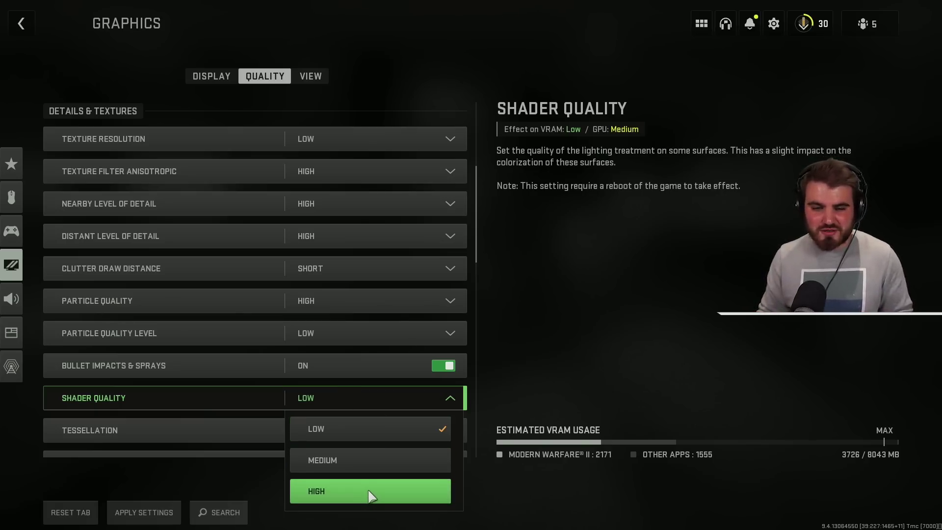
click(381, 395)
- Keep Tessellation Off and bring up the Terrain Memory Min/Max choices
scroll(363, 390, down, 2)
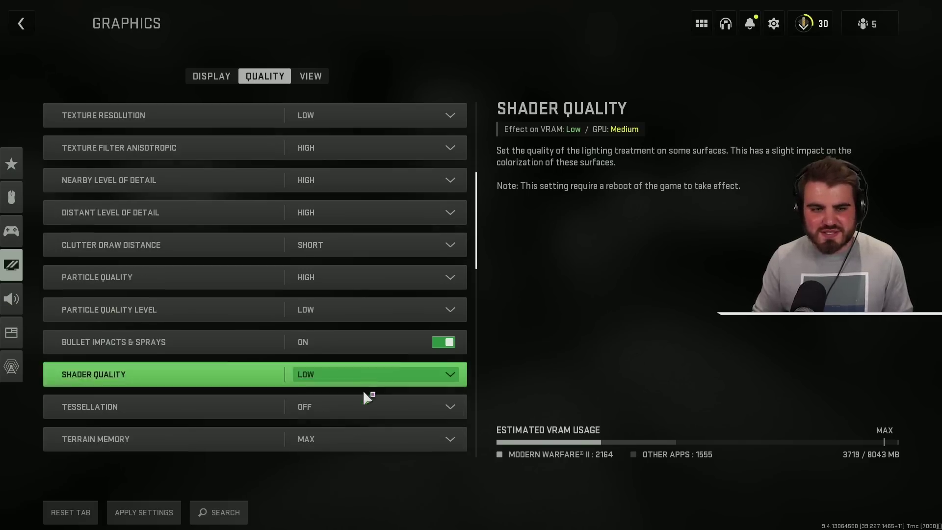
click(338, 382)
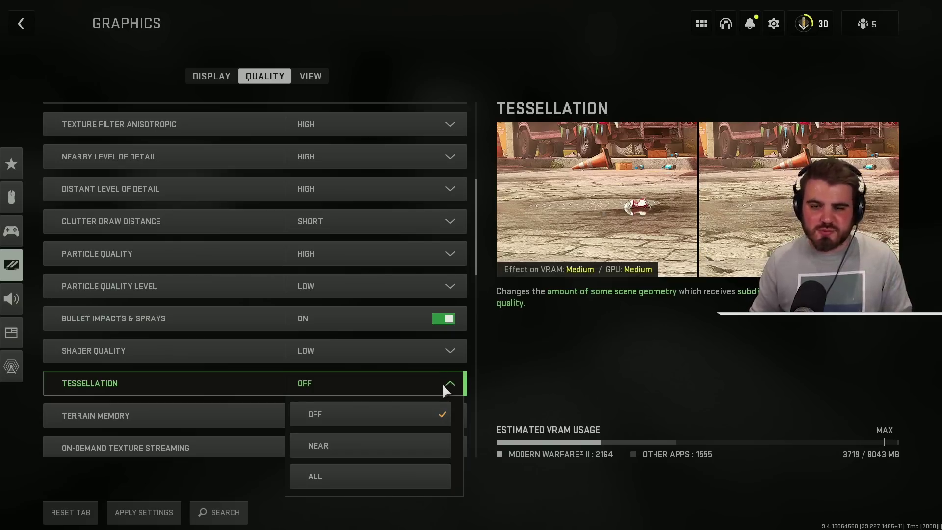
click(227, 425)
click(337, 416)
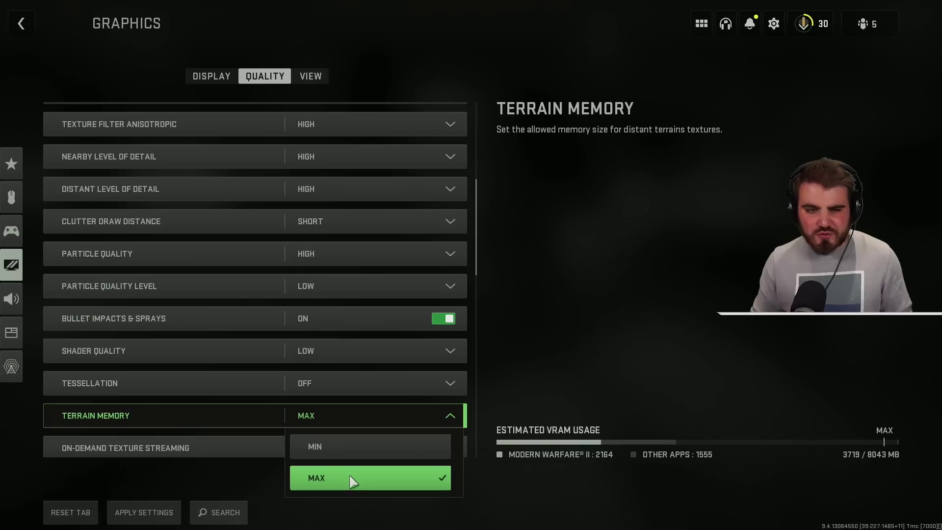
- Confirm Terrain Memory at Max, leave On-Demand Texture Streaming off, and scroll to Streaming Quality
click(453, 415)
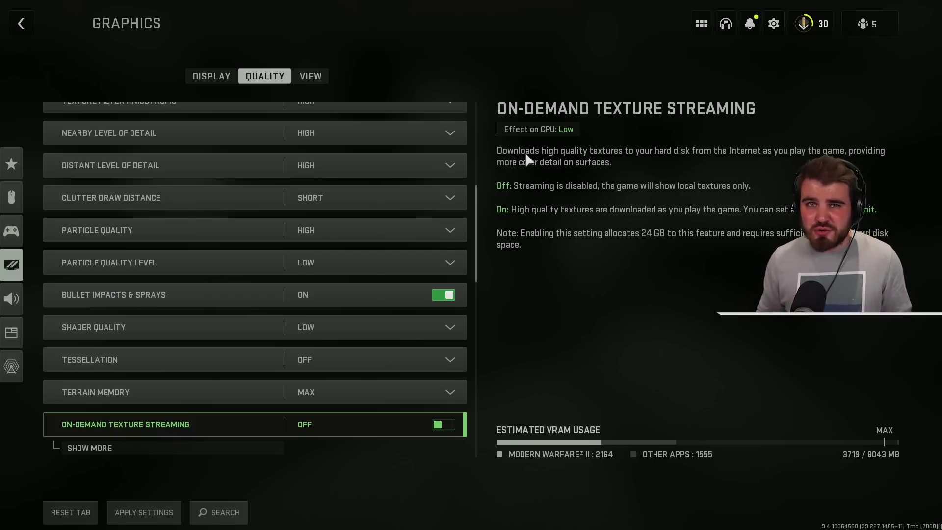
scroll(368, 408, down, 3)
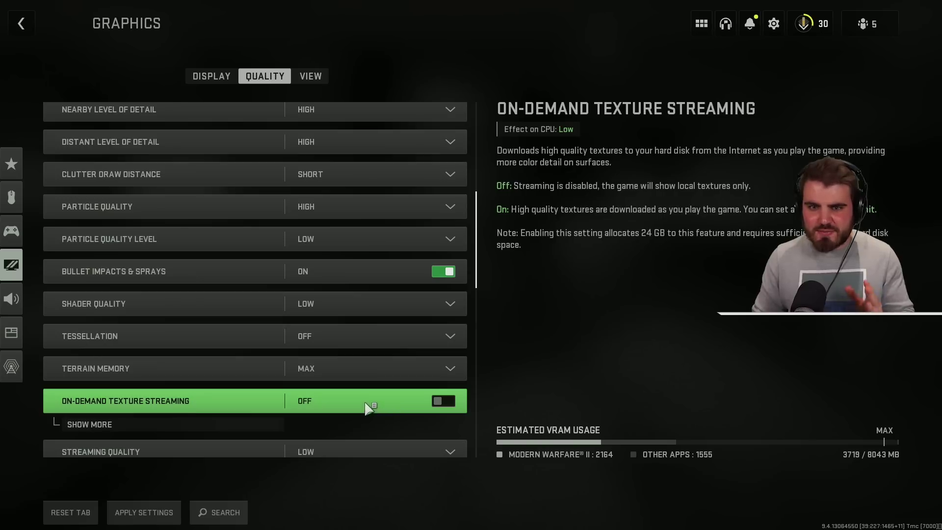
scroll(329, 391, down, 2)
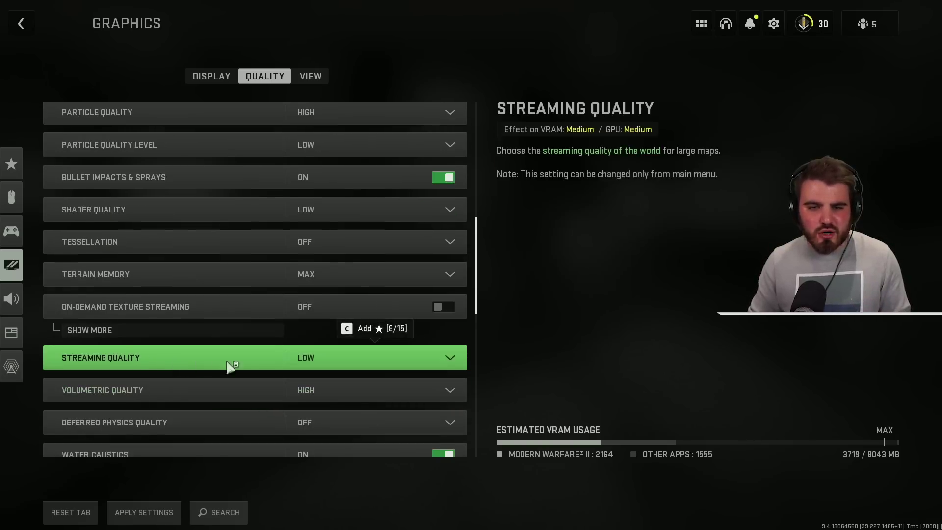
- Keep Streaming Quality at Low and lower Volumetric Quality to Low
click(360, 355)
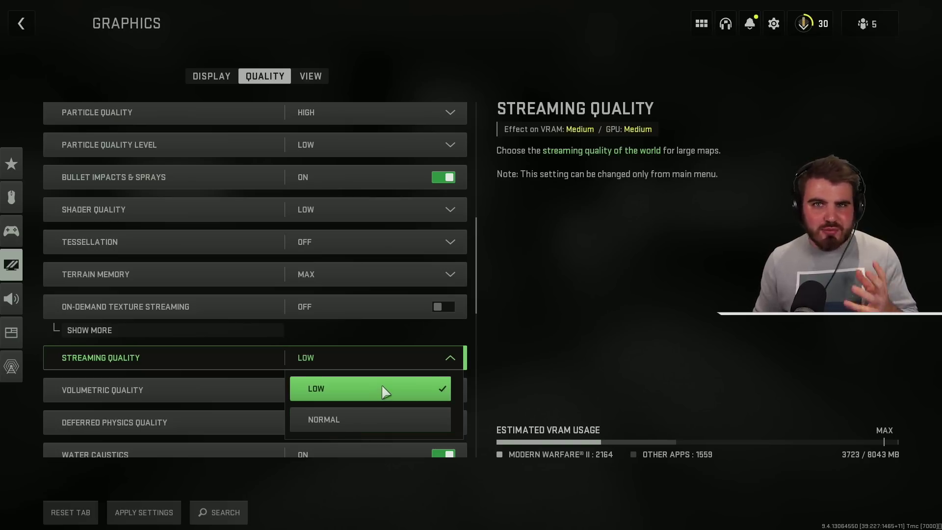
click(395, 361)
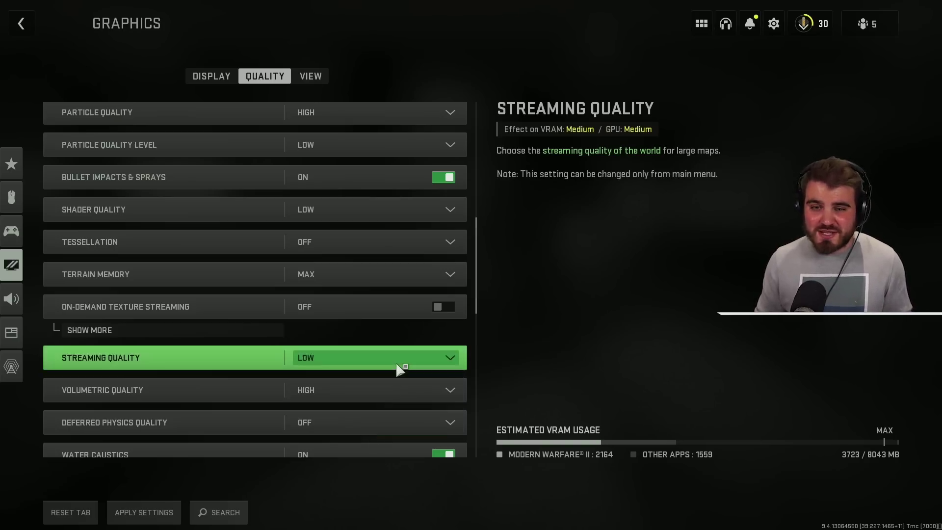
click(349, 390)
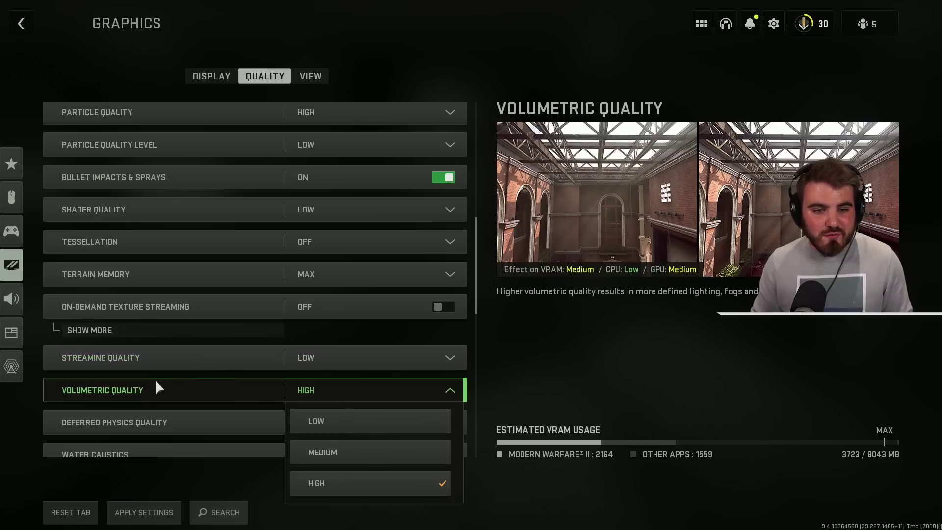
click(341, 420)
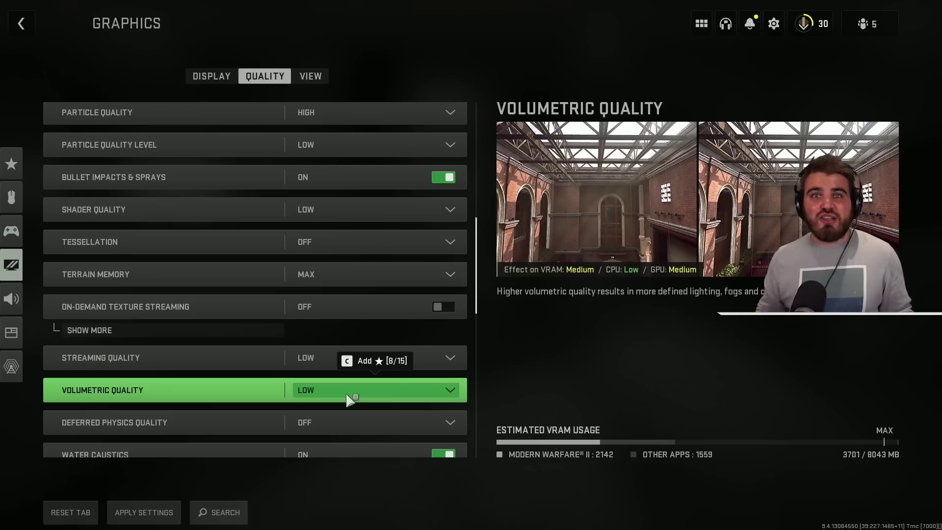
click(349, 397)
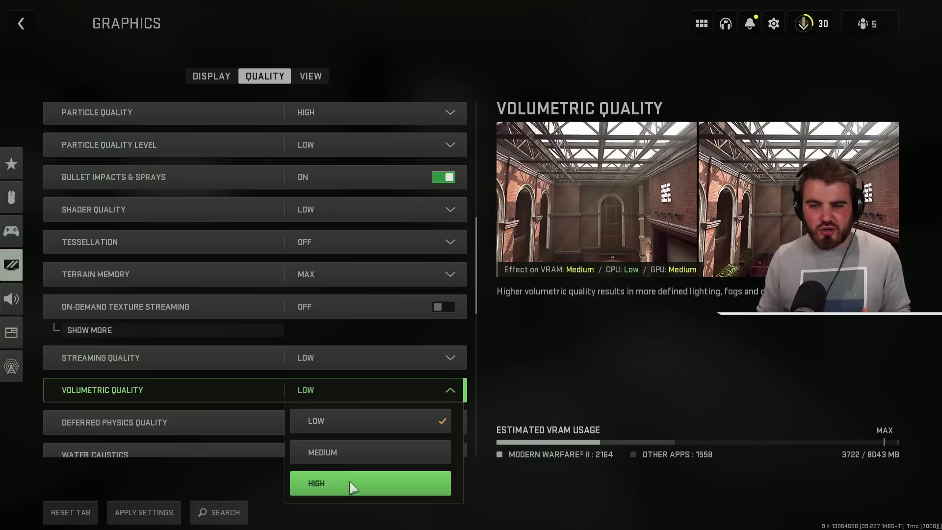
click(369, 393)
- Scroll down and switch Water Caustics off
scroll(242, 387, down, 2)
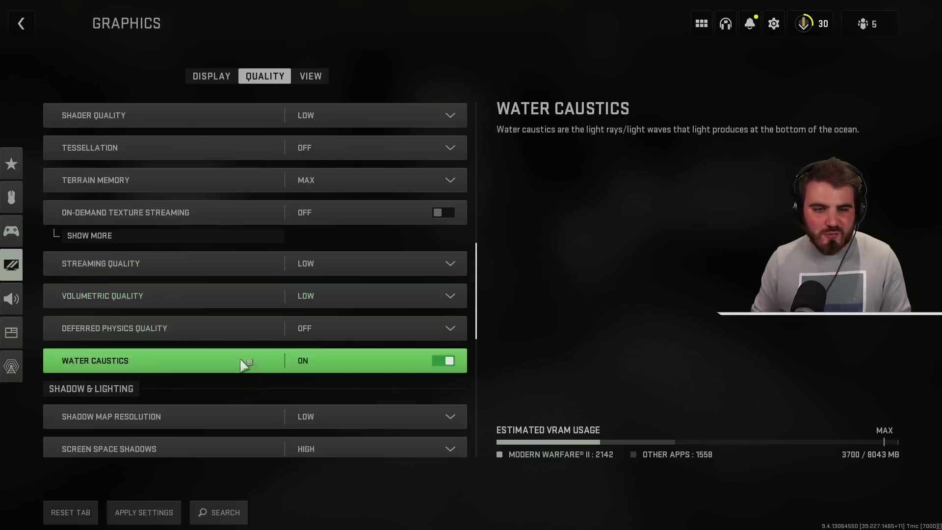
scroll(242, 365, down, 2)
click(447, 290)
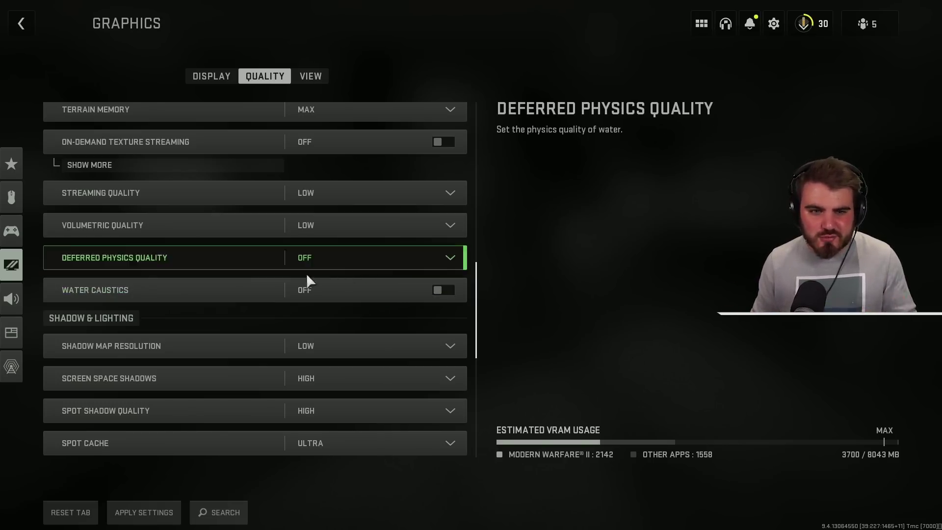
- Keep Shadow Map Resolution on Low and turn Screen Space Shadows off
scroll(309, 279, down, 1)
click(343, 298)
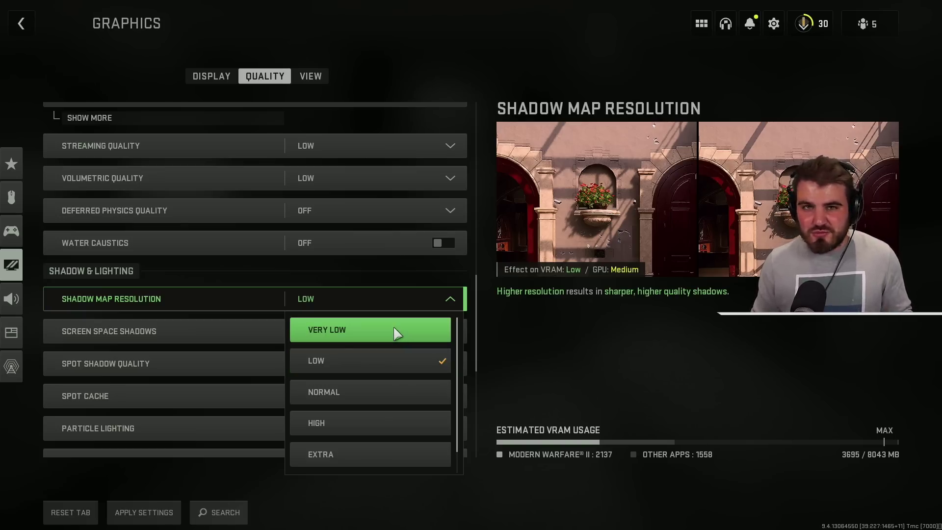
click(347, 302)
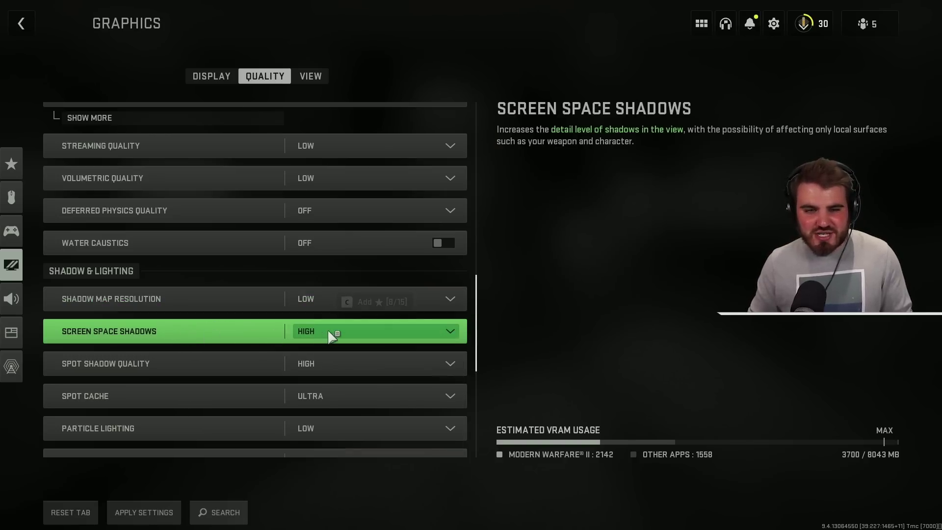
click(331, 336)
click(337, 365)
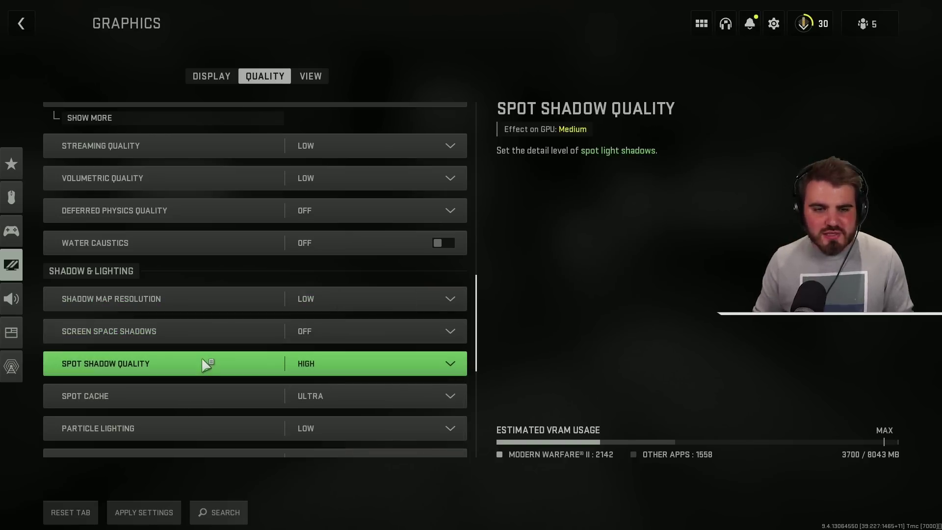
- Set Spot Shadow Quality to Low and Spot Cache to Medium
click(332, 366)
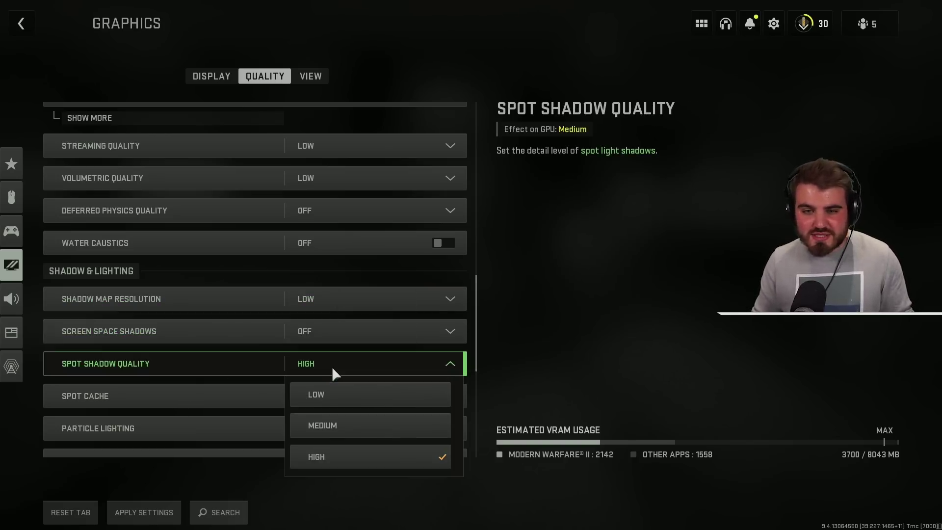
click(340, 396)
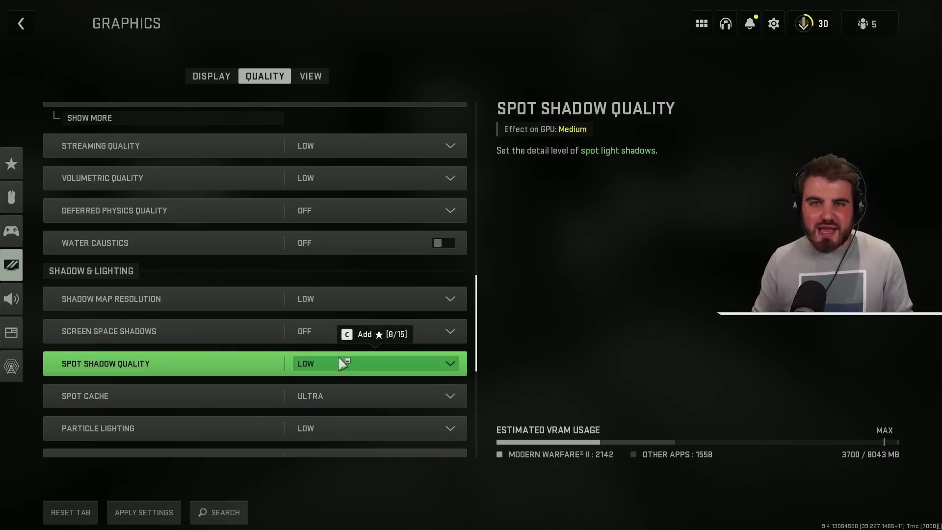
click(324, 394)
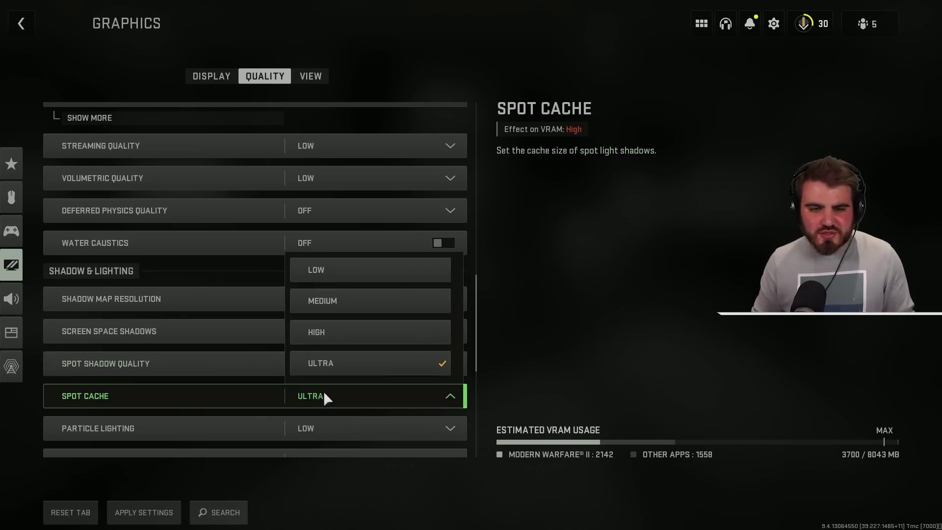
click(344, 304)
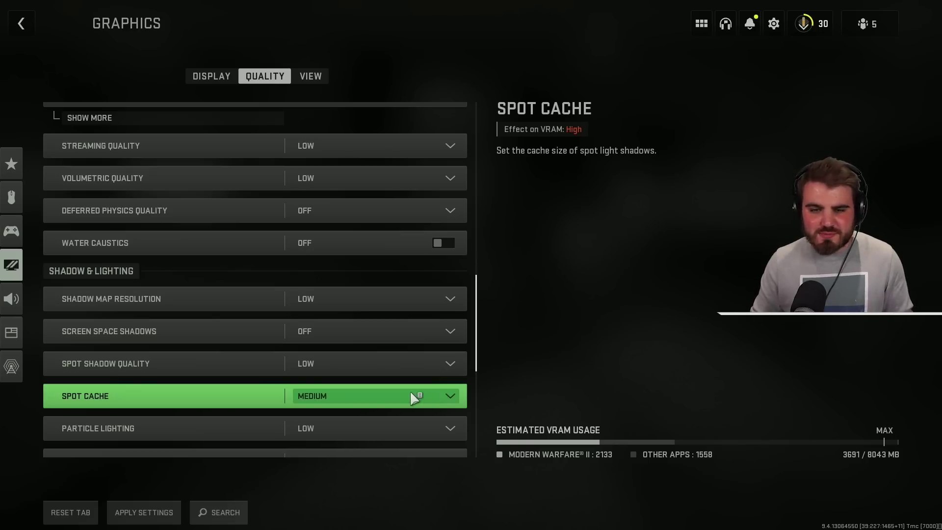
scroll(346, 393, down, 1)
click(368, 406)
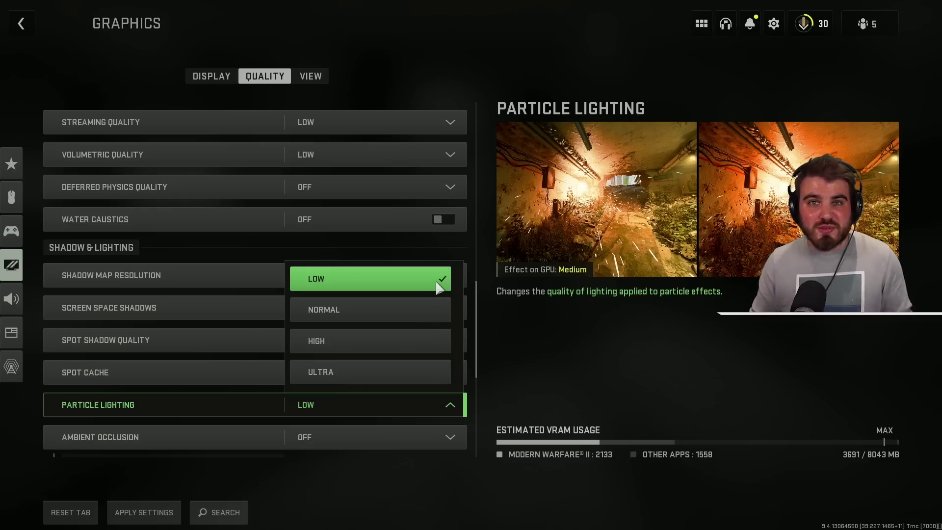
click(422, 410)
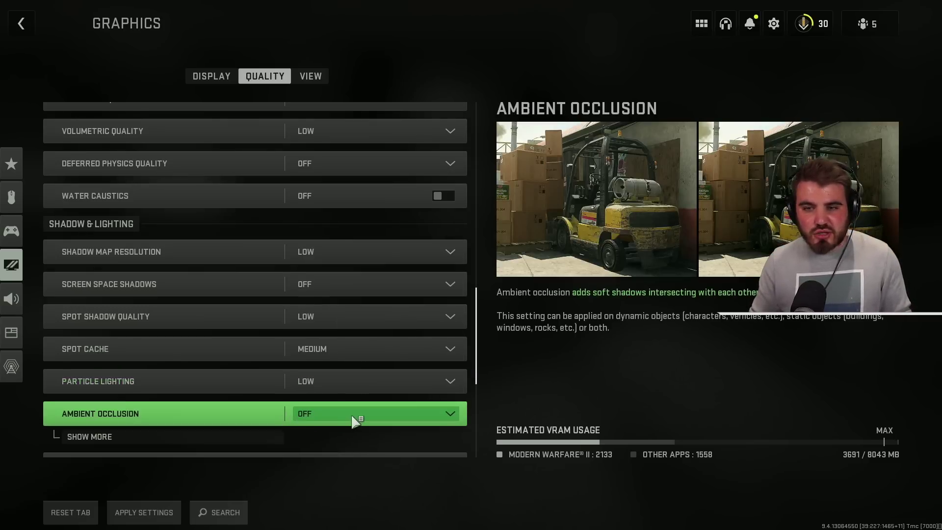
click(352, 416)
click(352, 416)
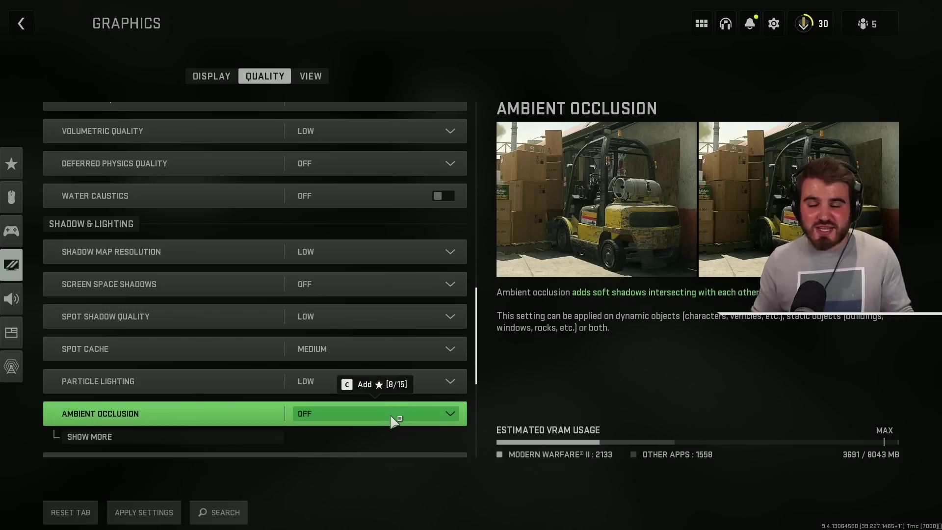
scroll(395, 421, down, 2)
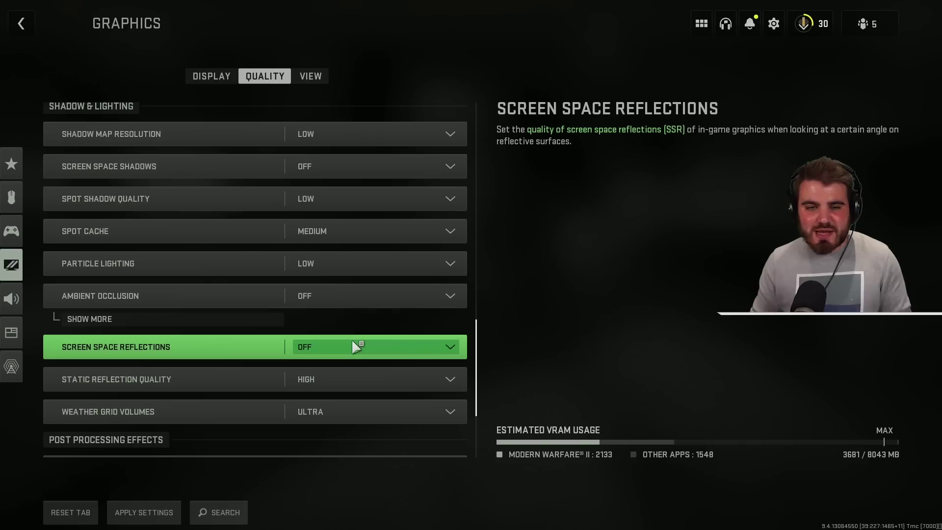
- Lower Static Reflection Quality to Low and switch Weather Grid Volumes to Off
click(341, 380)
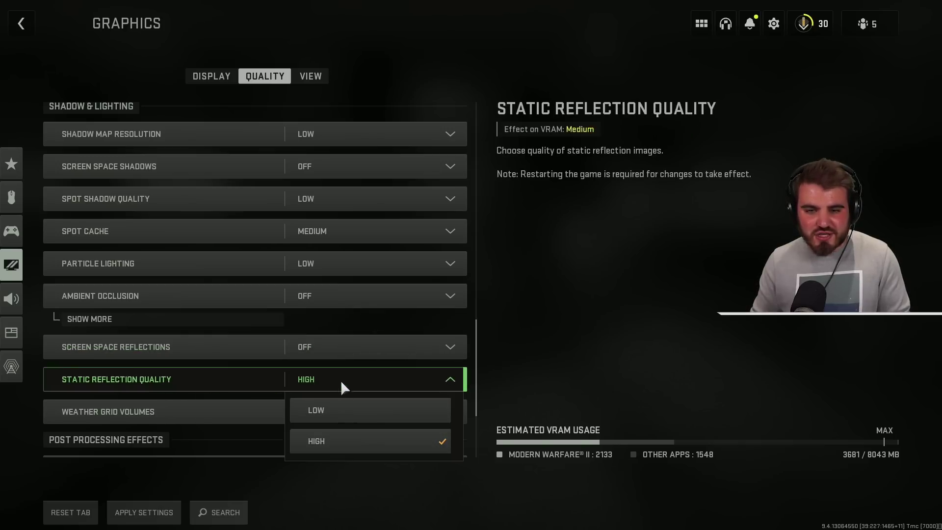
click(346, 409)
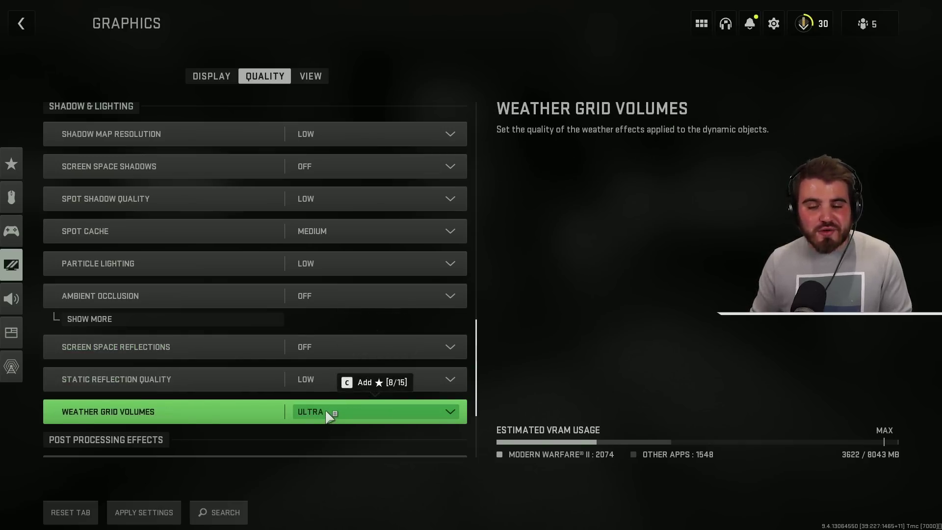
click(327, 413)
click(346, 381)
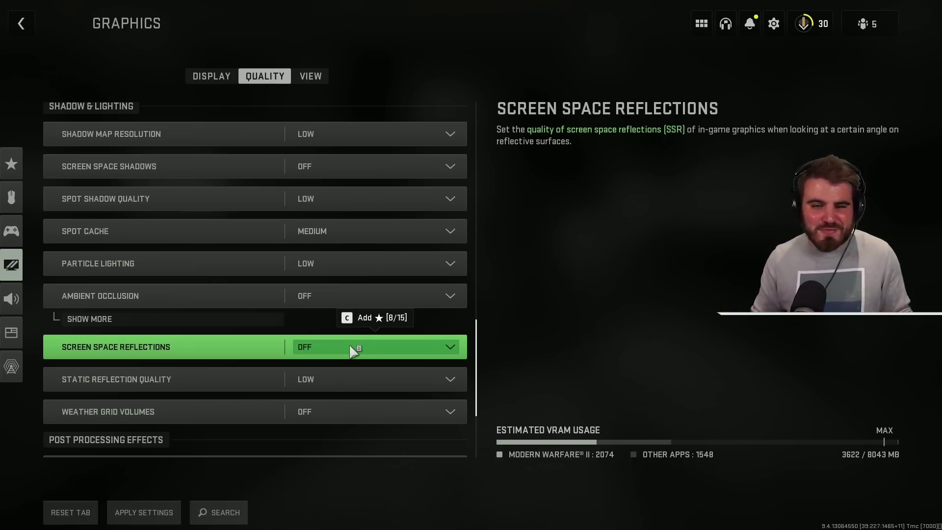
scroll(332, 343, down, 1)
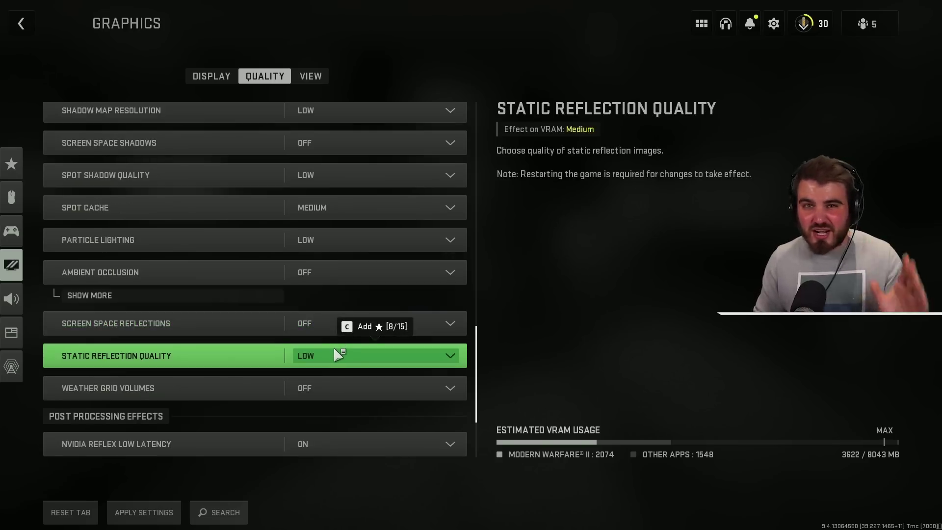
scroll(334, 347, down, 4)
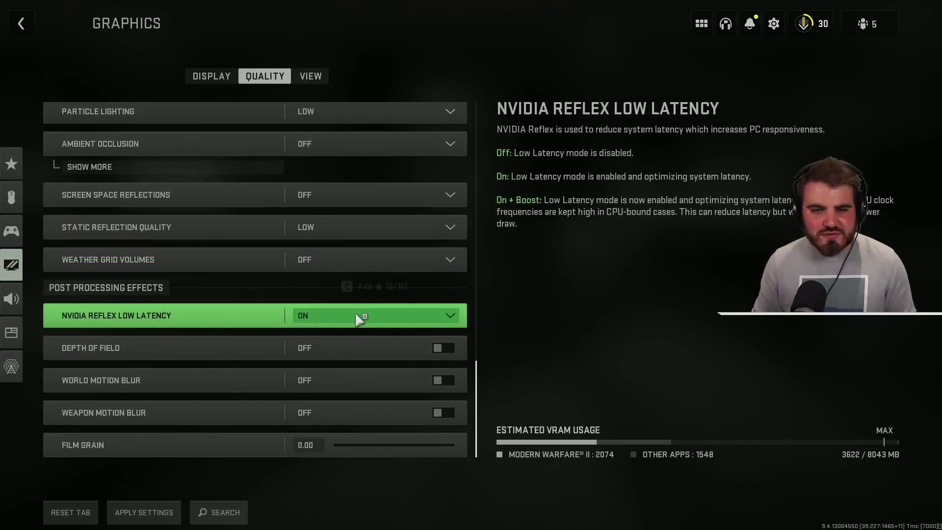
click(355, 314)
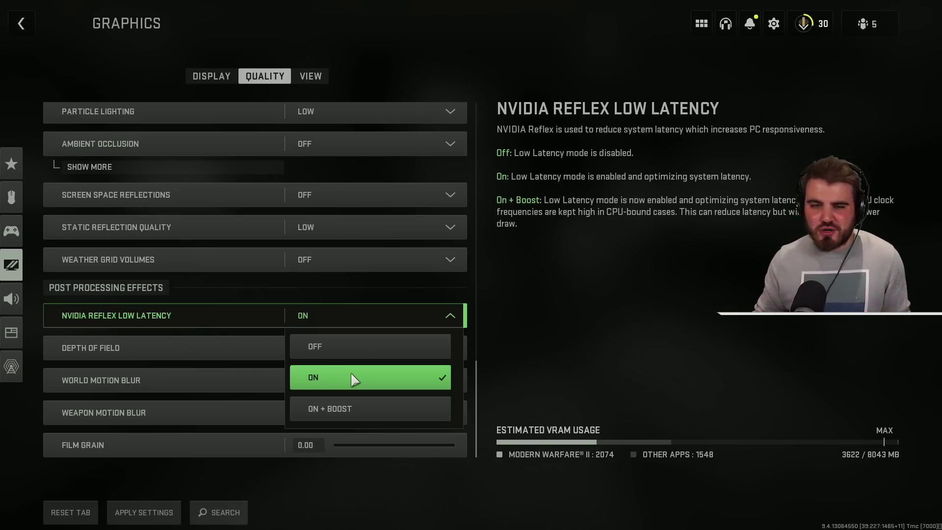
click(358, 317)
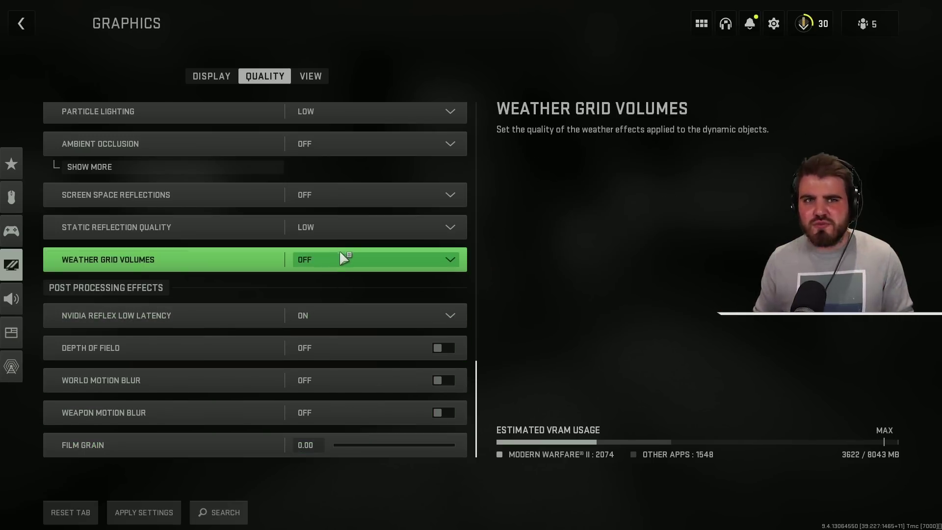
key(e)
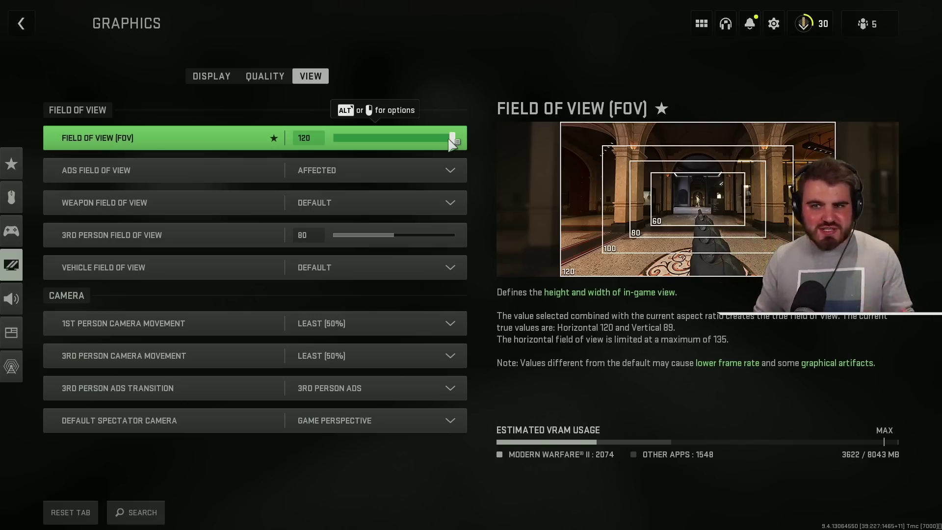
- Drag the Field of View slider to its 120 maximum
drag(454, 143, 485, 134)
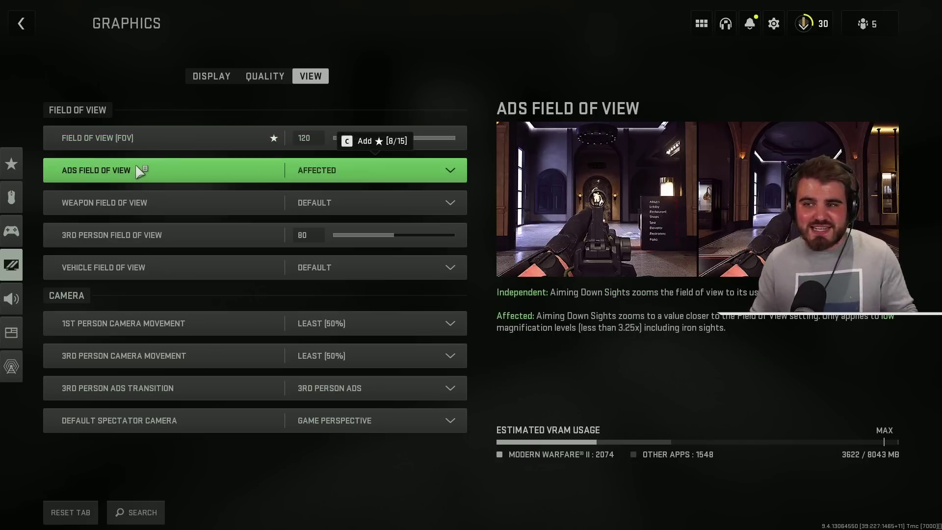
- Leave ADS Field of View on Affected and bring up the Weapon Field of View options
click(351, 168)
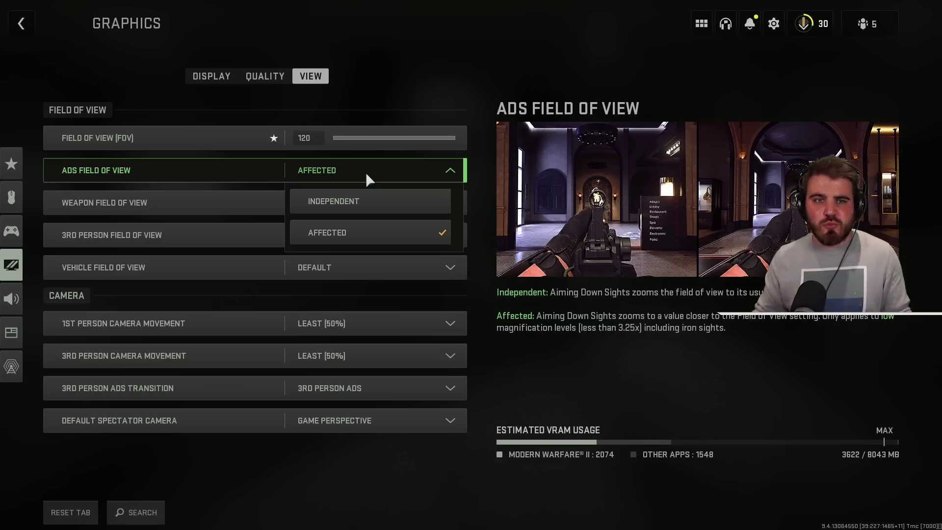
click(323, 108)
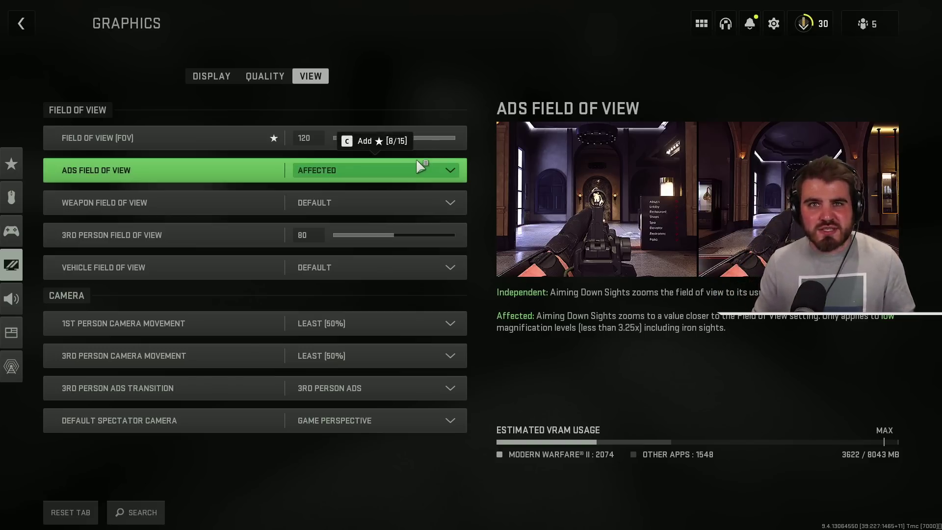
click(367, 205)
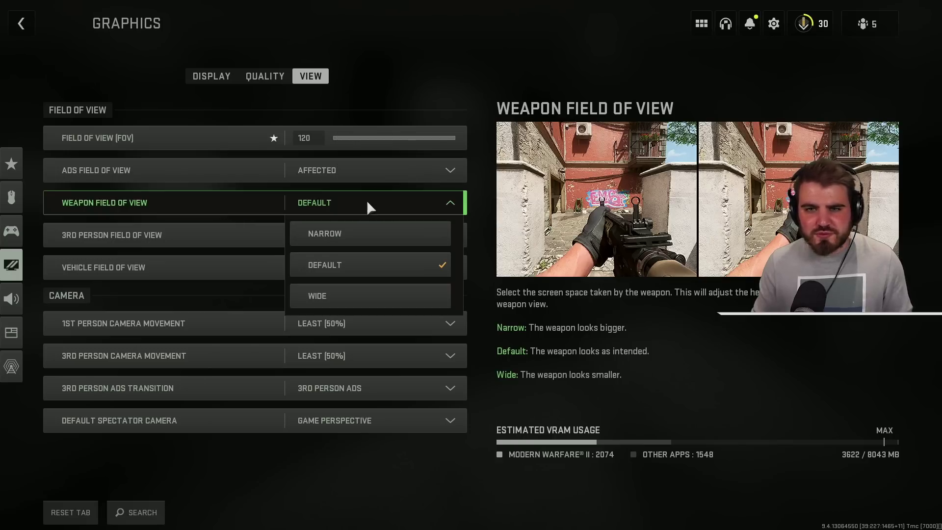
click(349, 263)
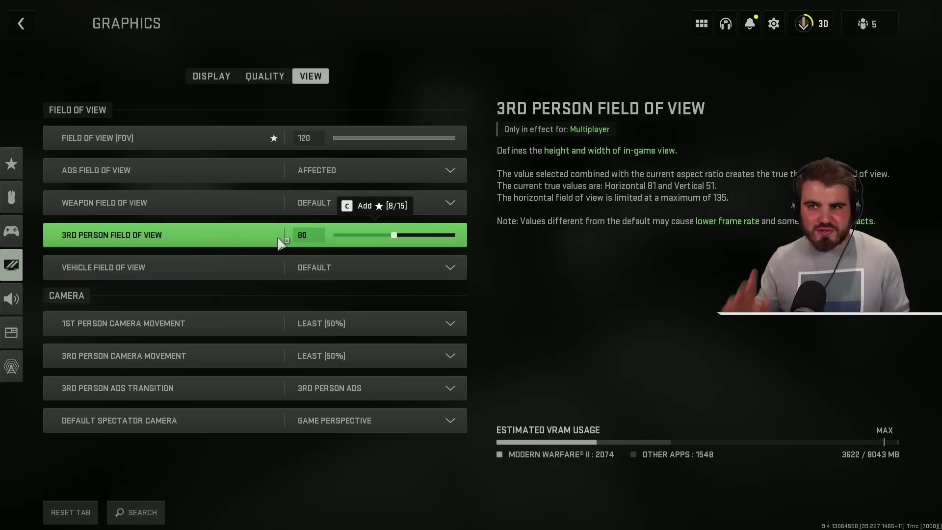
click(329, 269)
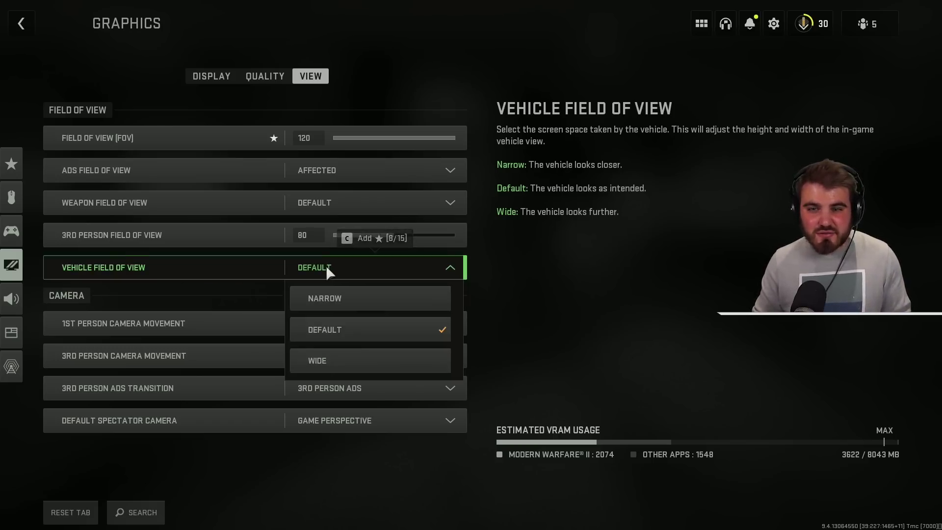
click(338, 273)
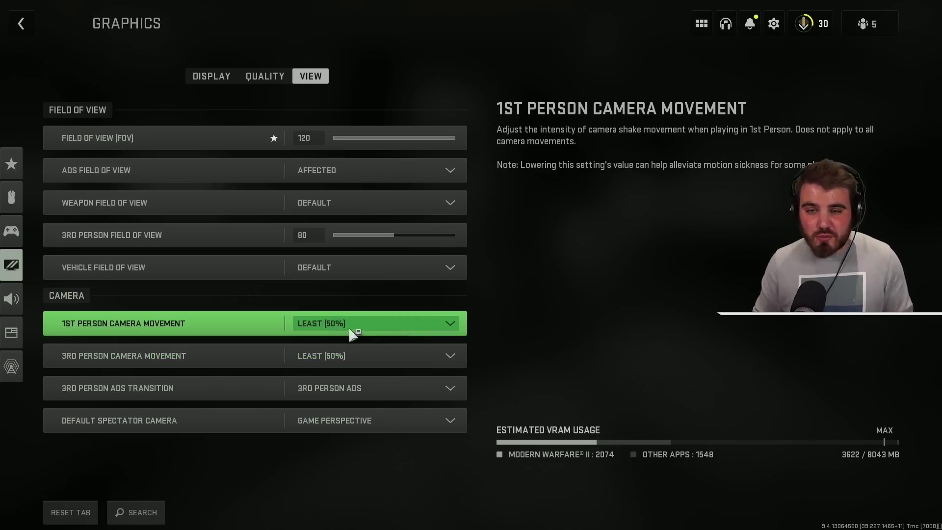
click(323, 325)
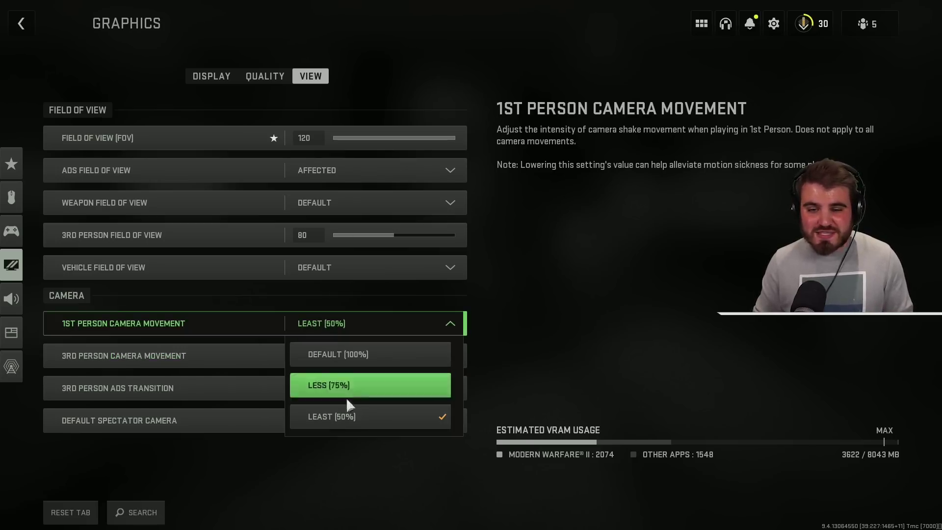
click(346, 323)
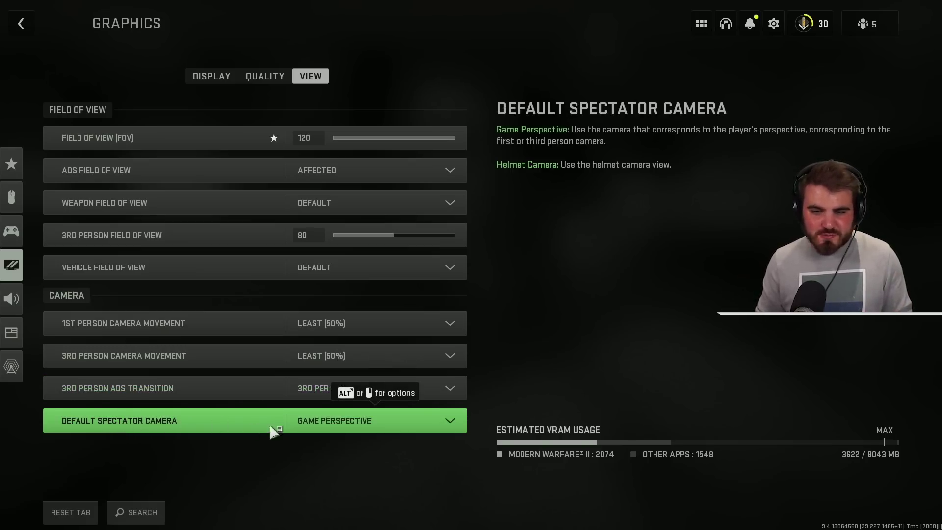
- Show the Default Spectator Camera options: Game Perspective and Helmet Camera
click(359, 423)
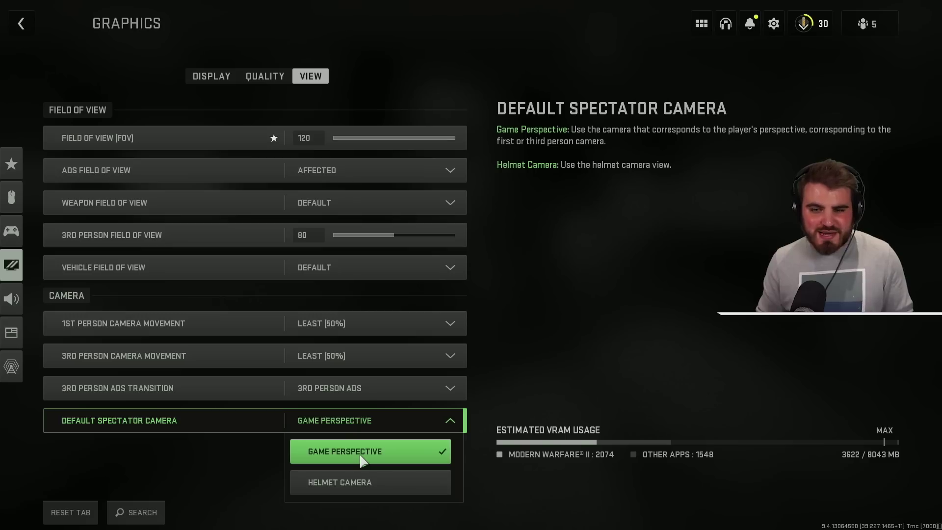